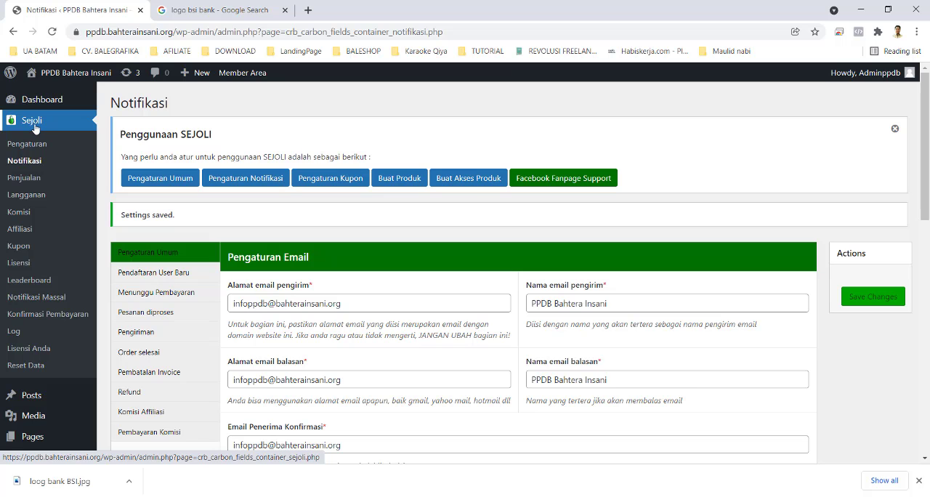
# Step: Create a new Sejoli product titled SDIT
pyautogui.scroll(-3, 44, 347)
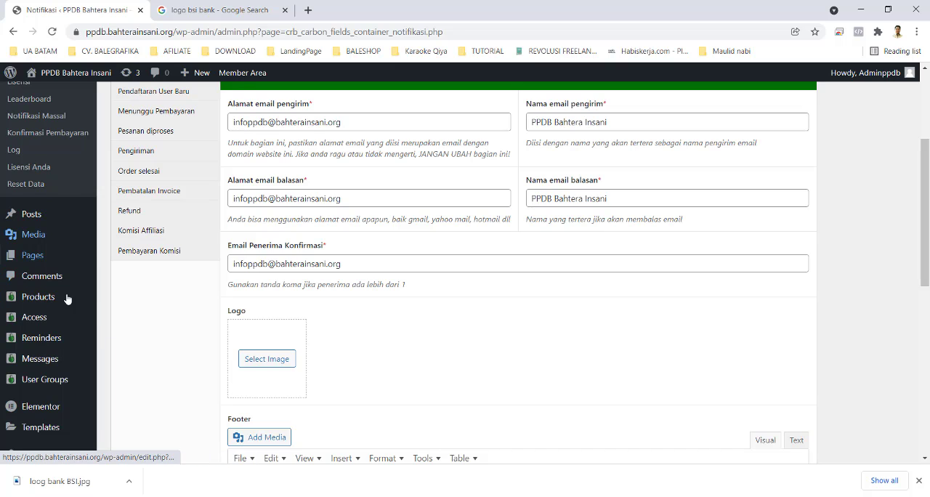
pyautogui.moveTo(66, 300)
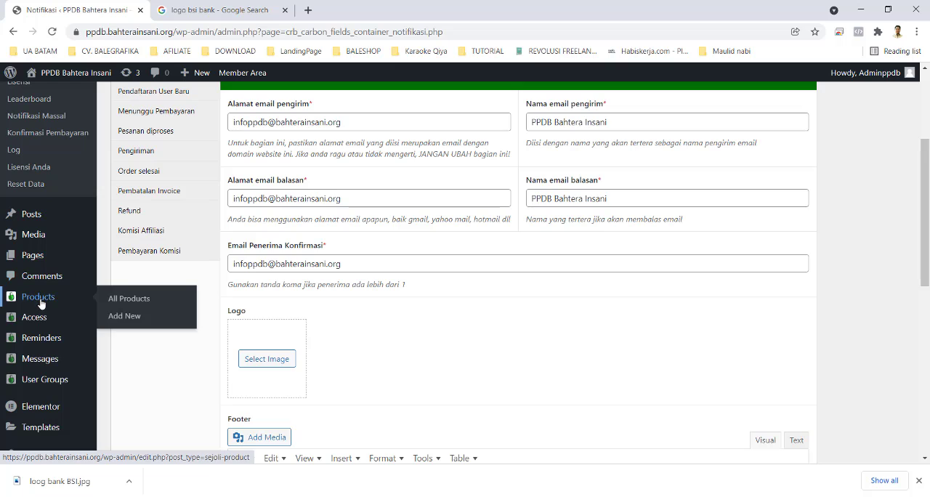
pyautogui.click(122, 318)
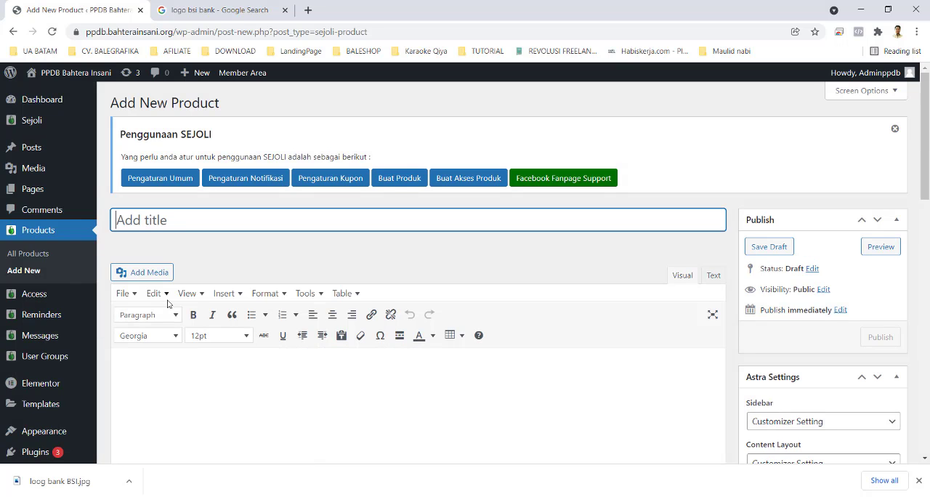
pyautogui.write('SDIT')
pyautogui.scroll(-5, 254, 347)
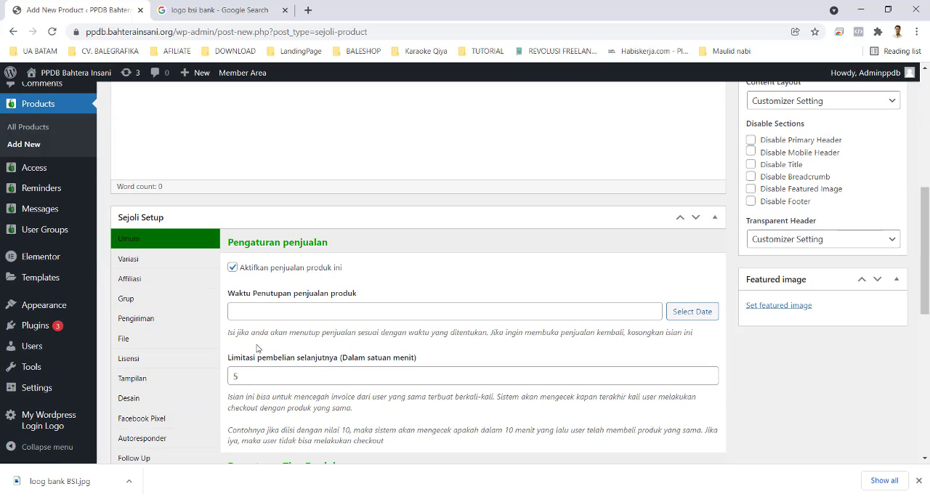
pyautogui.scroll(-1, 260, 300)
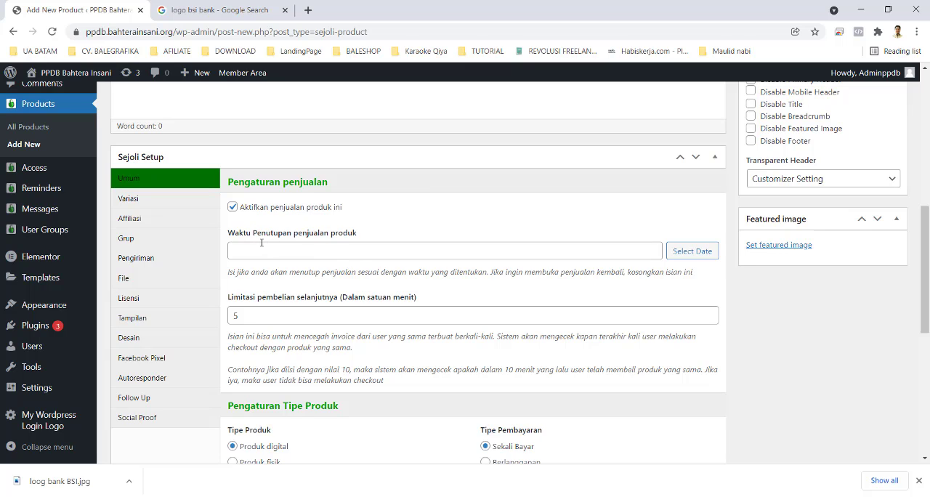
pyautogui.click(307, 251)
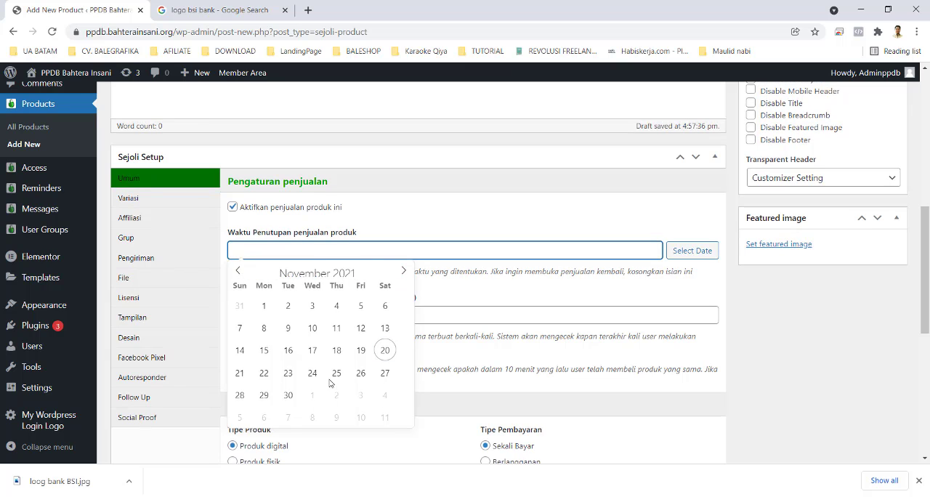
pyautogui.click(404, 271)
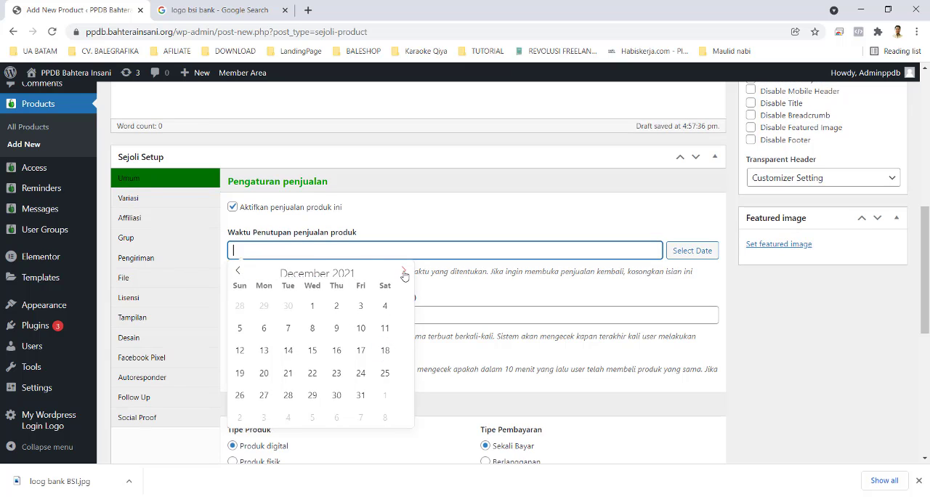
pyautogui.click(338, 396)
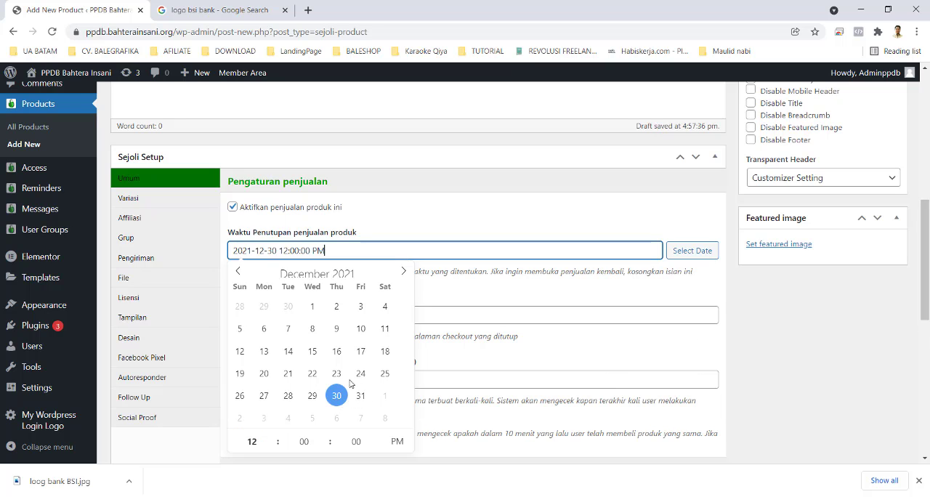
pyautogui.click(272, 446)
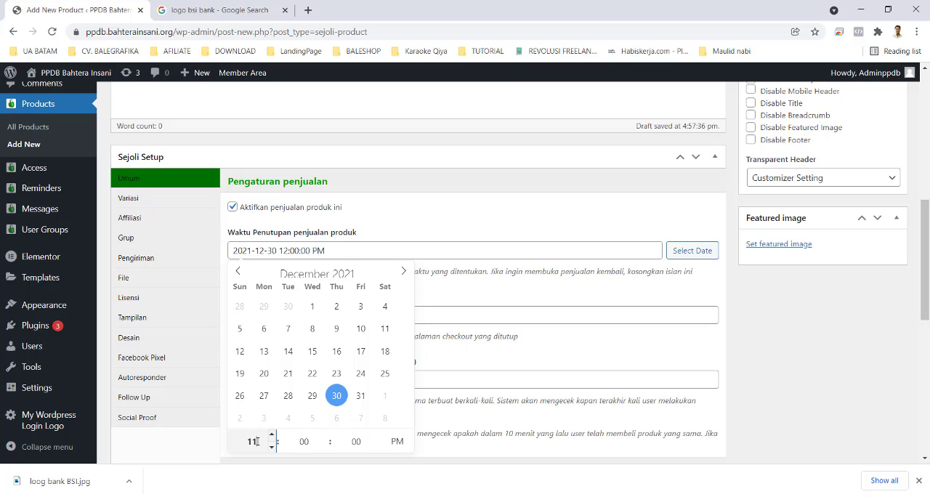
pyautogui.write('23')
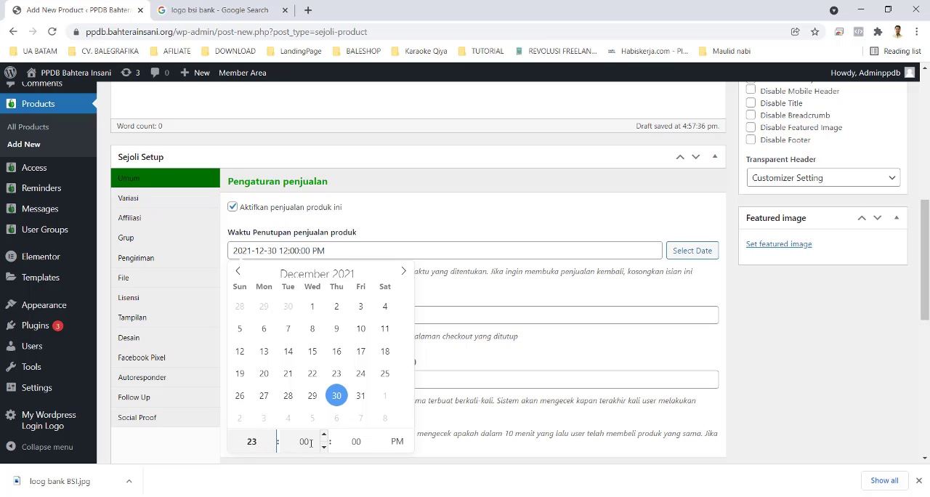
pyautogui.click(310, 443)
pyautogui.write('59')
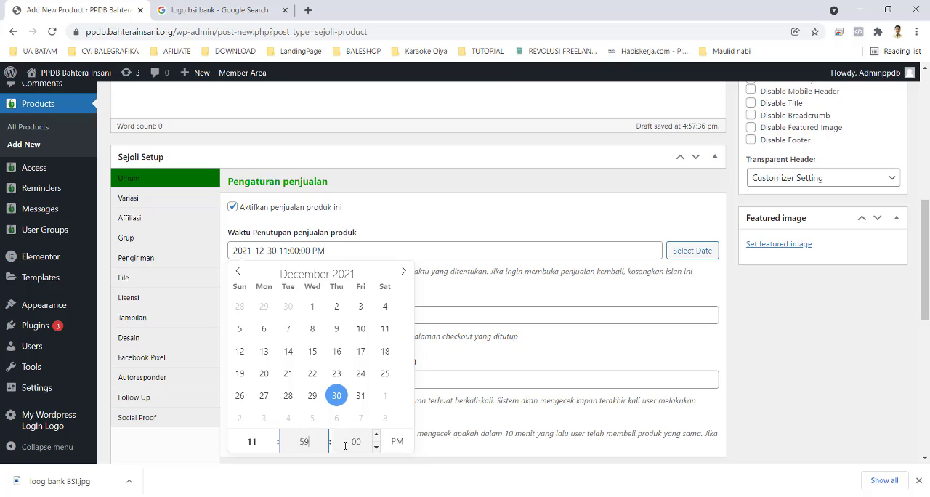
pyautogui.click(394, 441)
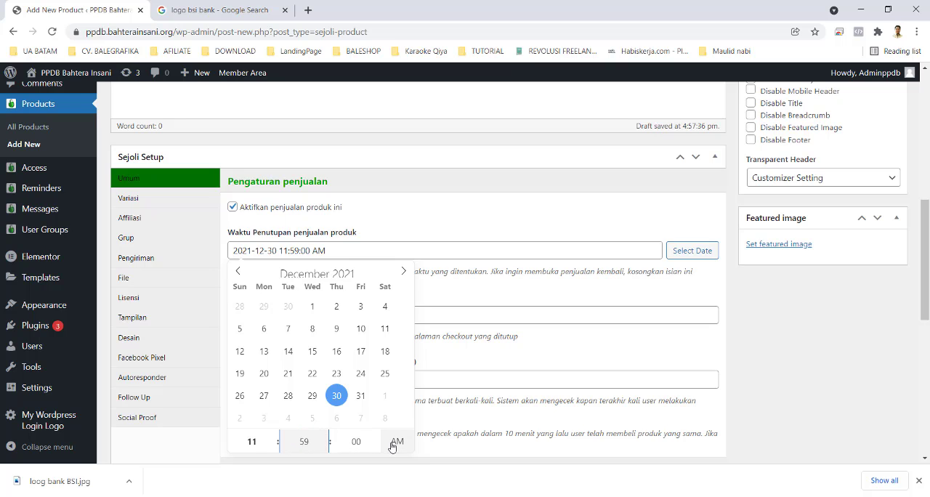
pyautogui.click(396, 442)
pyautogui.click(391, 232)
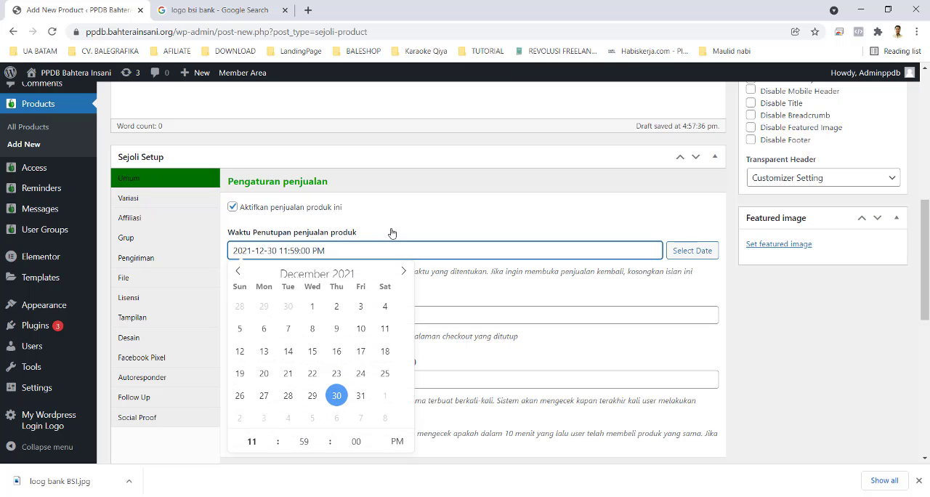
pyautogui.click(402, 211)
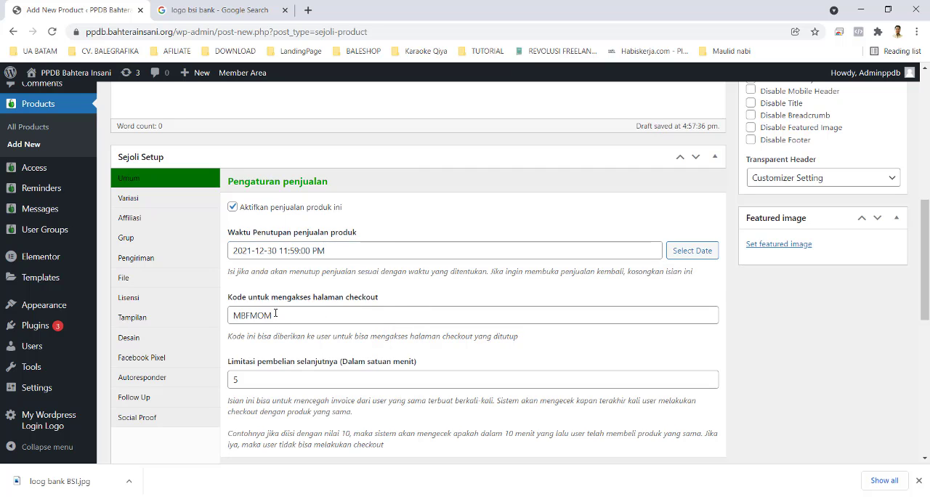
# Step: Replace the generated checkout page access code with the school's own access code
pyautogui.moveTo(275, 313); pyautogui.dragTo(199, 356)
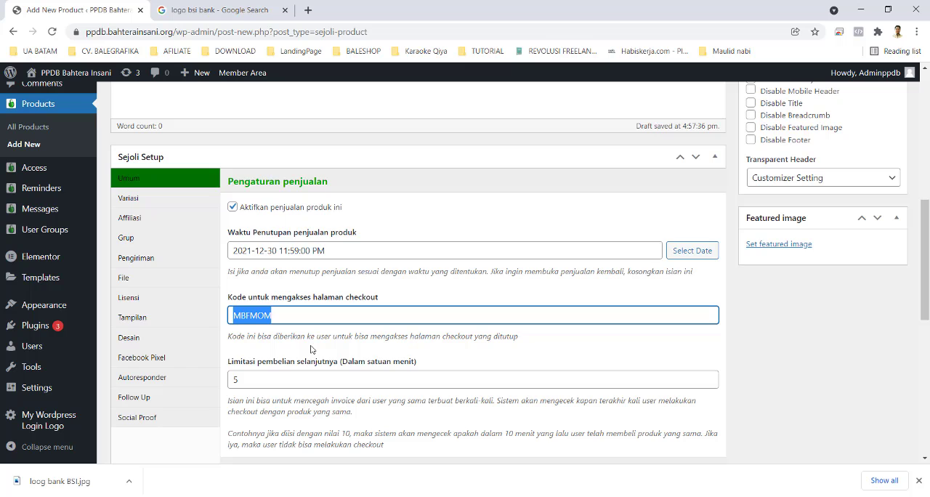
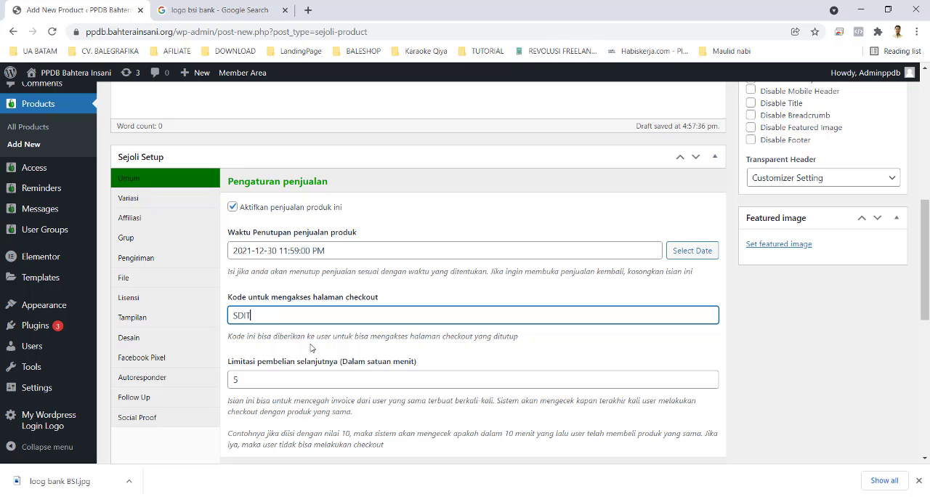
pyautogui.doubleClick(230, 317)
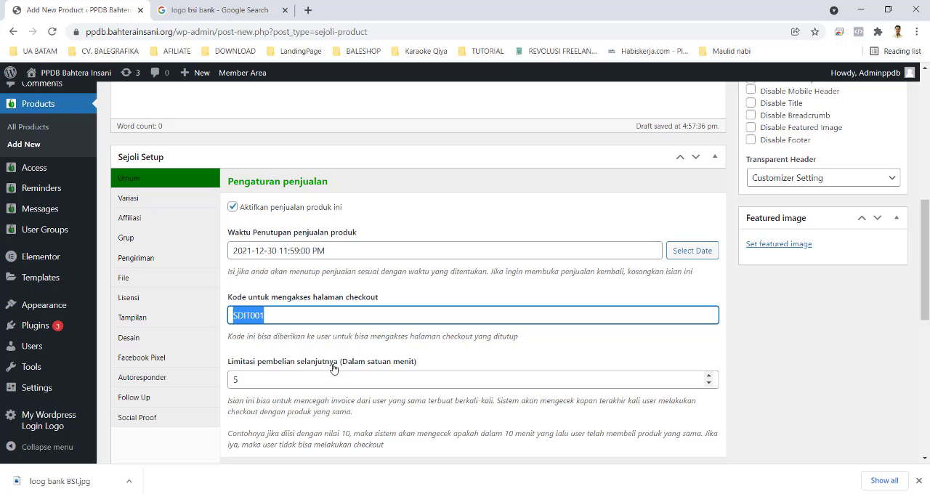
pyautogui.scroll(-1, 334, 362)
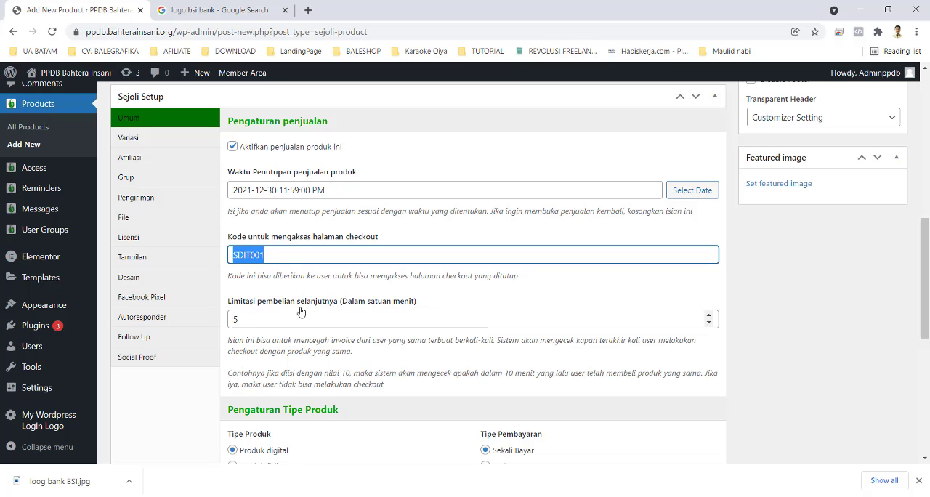
pyautogui.doubleClick(239, 320)
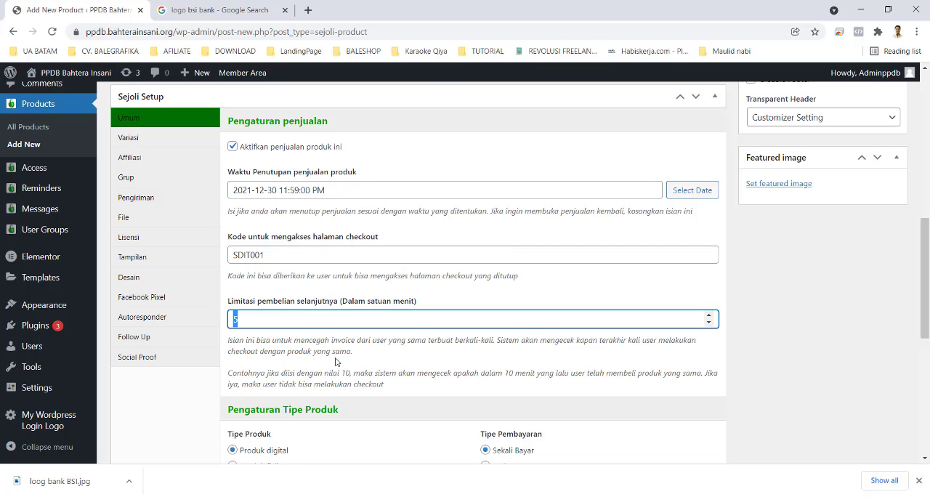
pyautogui.moveTo(288, 352); pyautogui.dragTo(313, 353)
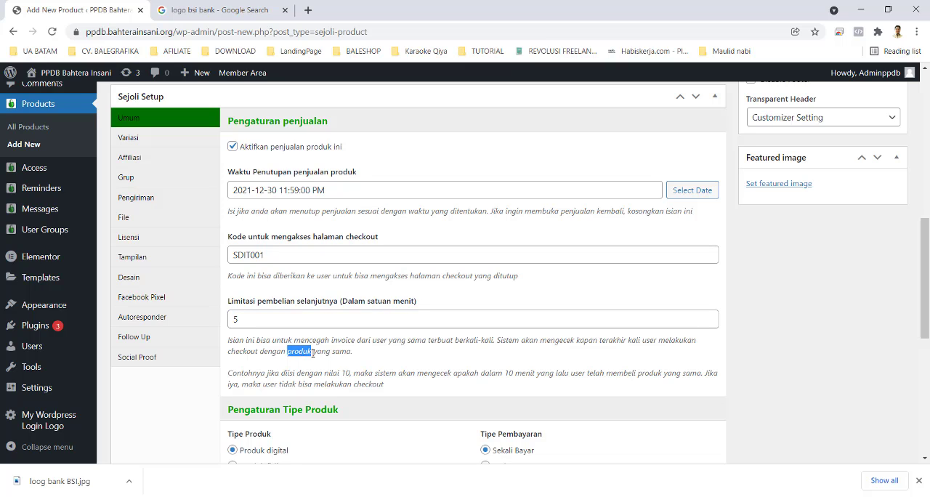
pyautogui.moveTo(239, 322); pyautogui.dragTo(227, 338)
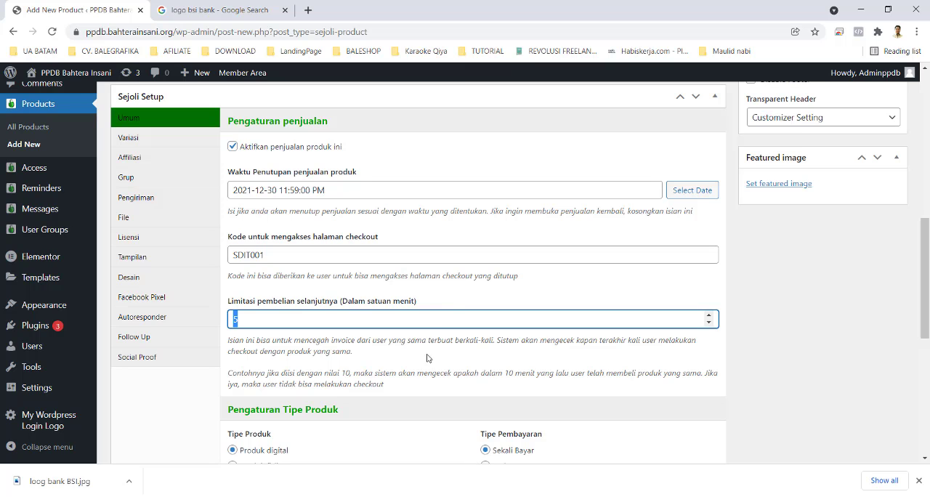
# Step: Switch to Calculator and convert seven days into minutes by multiplying 7 × 24 and the product by 60
pyautogui.click(491, 496)
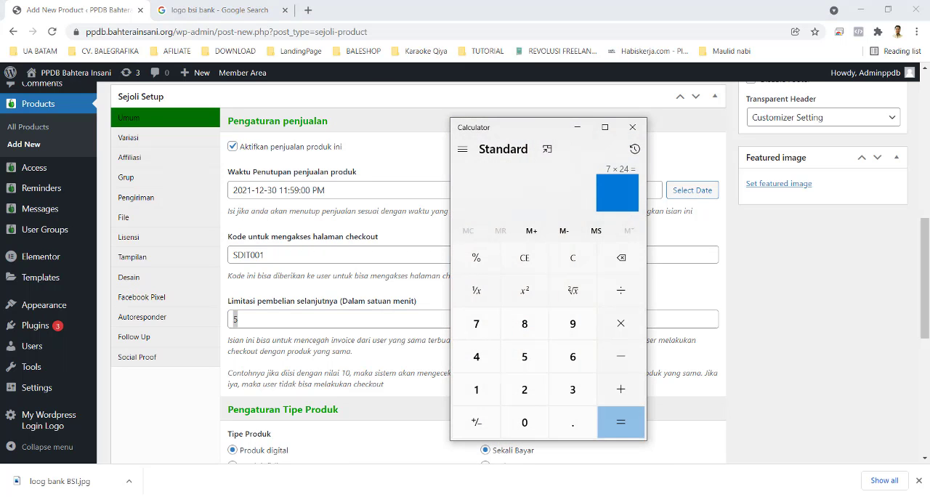
pyautogui.click(483, 334)
pyautogui.click(618, 326)
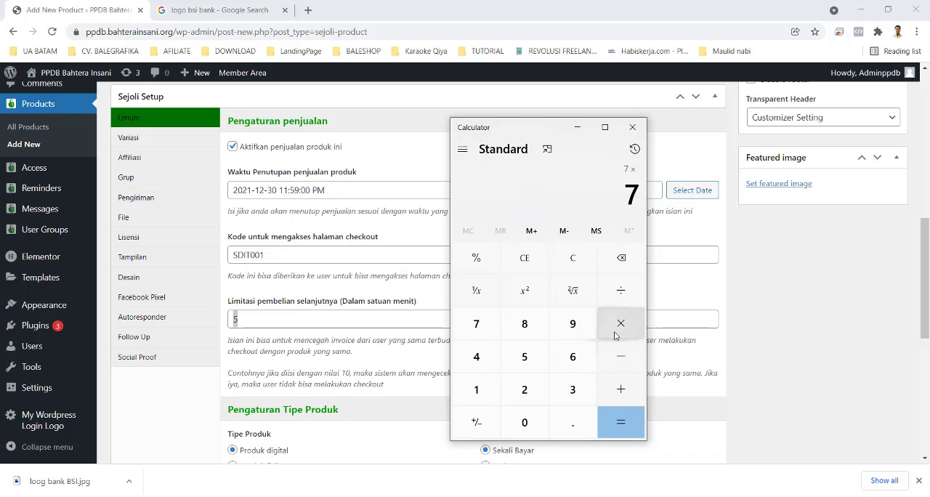
pyautogui.click(506, 385)
pyautogui.click(472, 356)
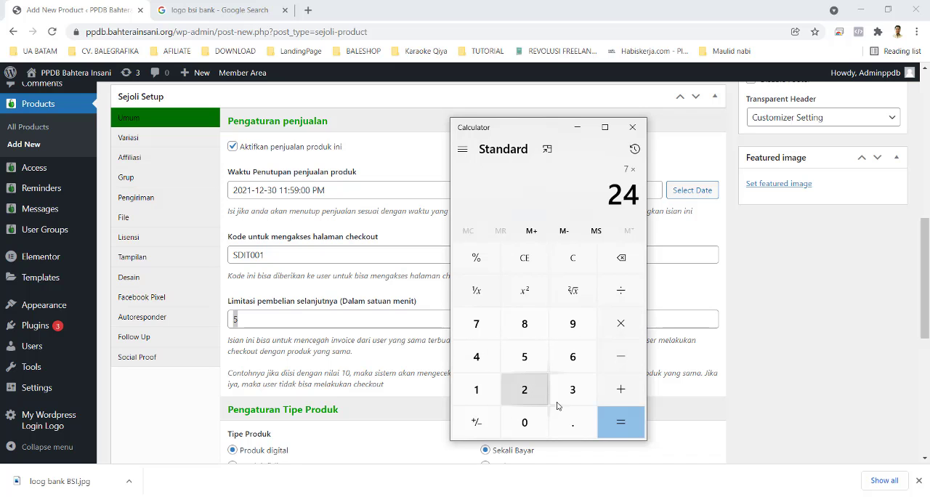
pyautogui.click(619, 424)
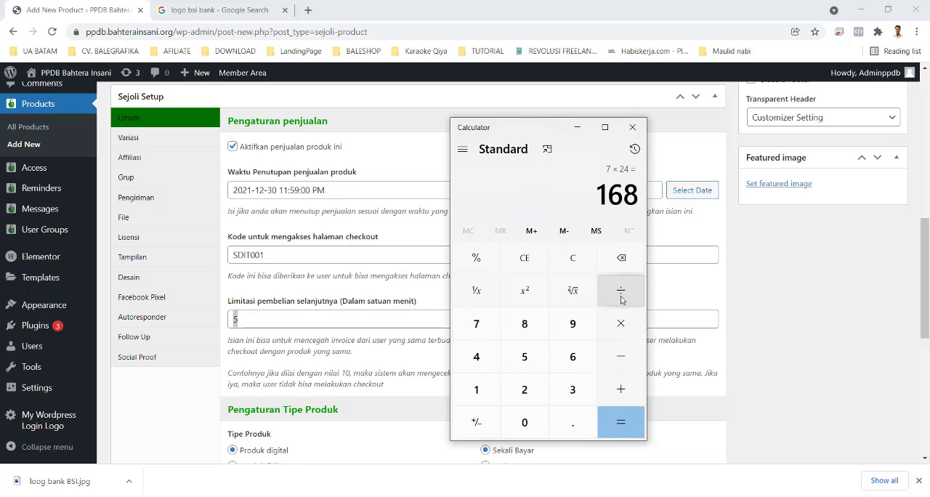
pyautogui.click(622, 332)
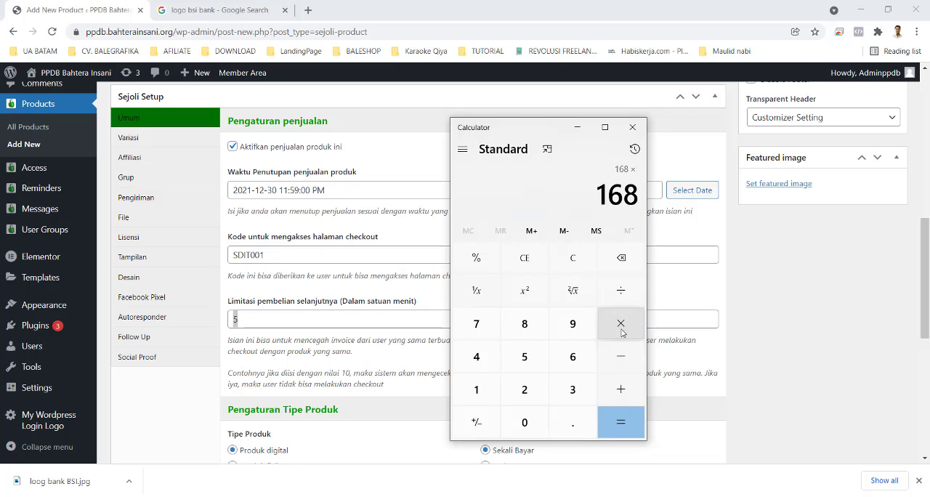
pyautogui.click(571, 357)
pyautogui.click(534, 419)
pyautogui.click(625, 422)
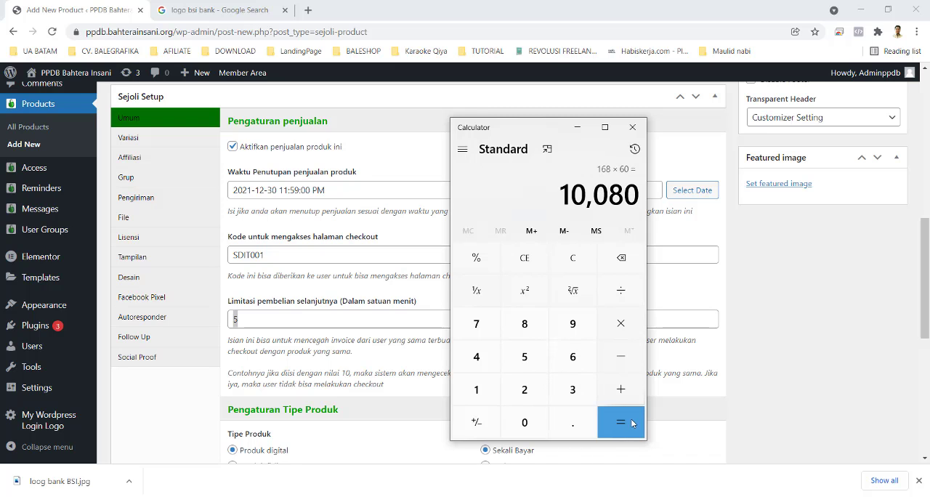
# Step: Return to the product page and set the next-purchase limit (Limitasi pembelian selanjutnya) to 10080 minutes
pyautogui.click(244, 318)
pyautogui.moveTo(245, 317); pyautogui.dragTo(214, 325)
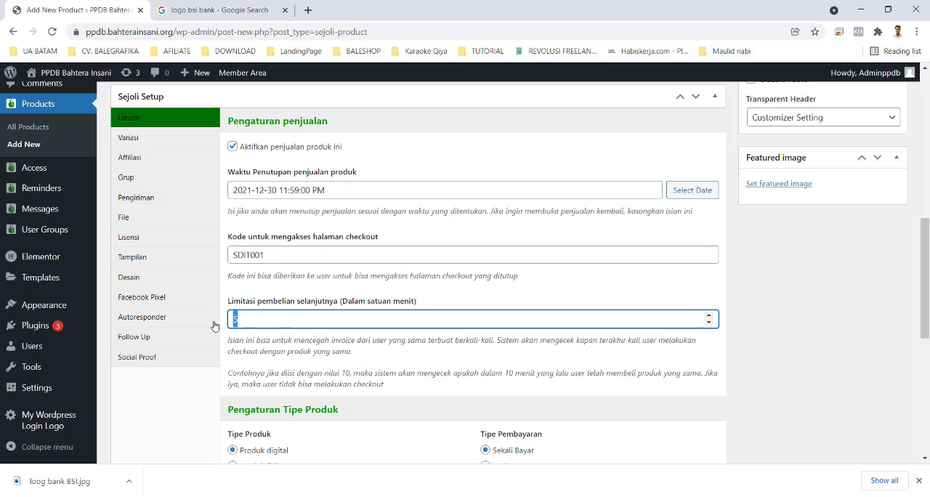
pyautogui.write('1080')
pyautogui.press('Left')
pyautogui.click(723, 292)
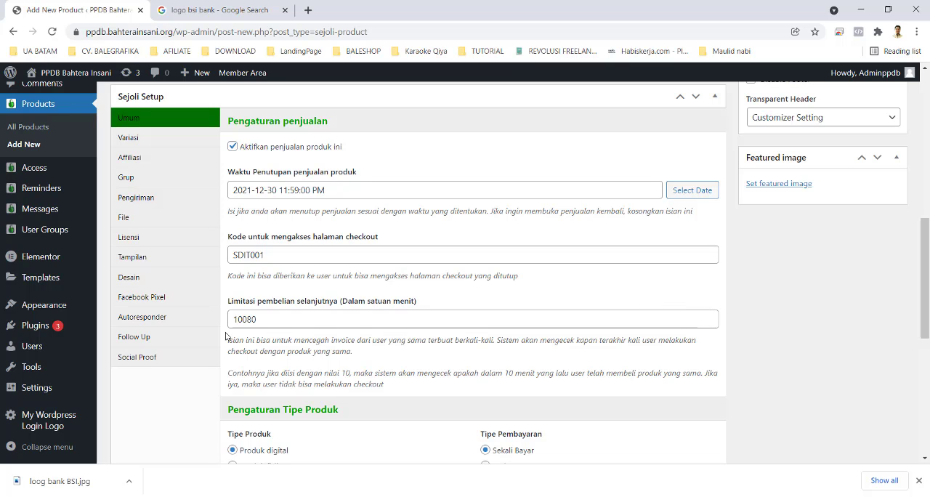
# Step: Switch to Calculator and add 200,000 and 3,000,000 to work out the product's unit price
pyautogui.scroll(-2, 368, 406)
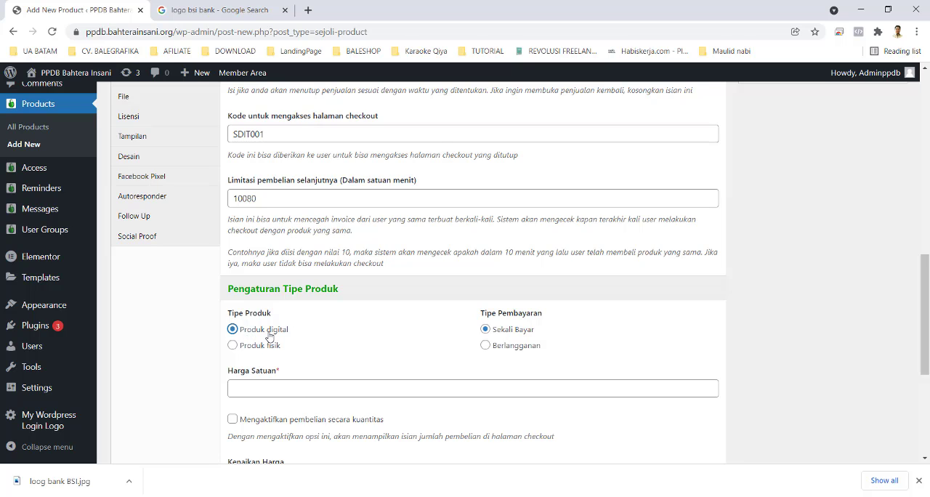
pyautogui.scroll(-1, 324, 378)
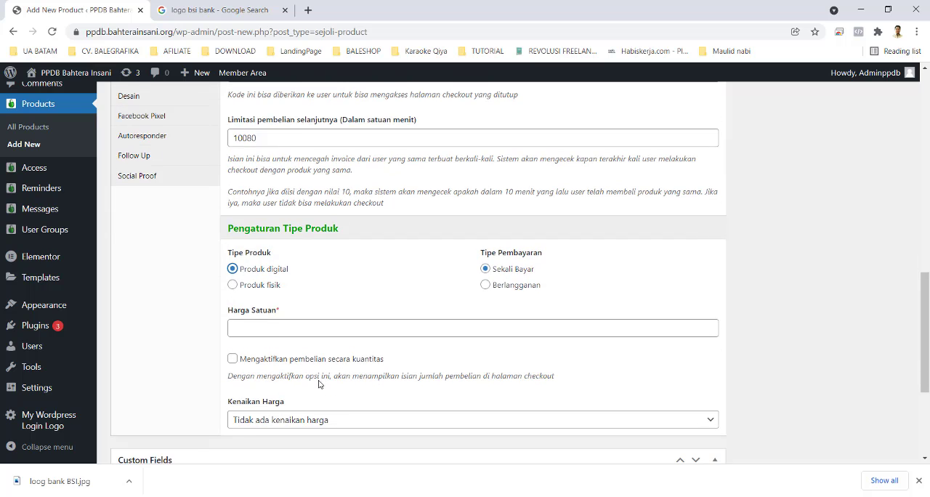
pyautogui.click(278, 328)
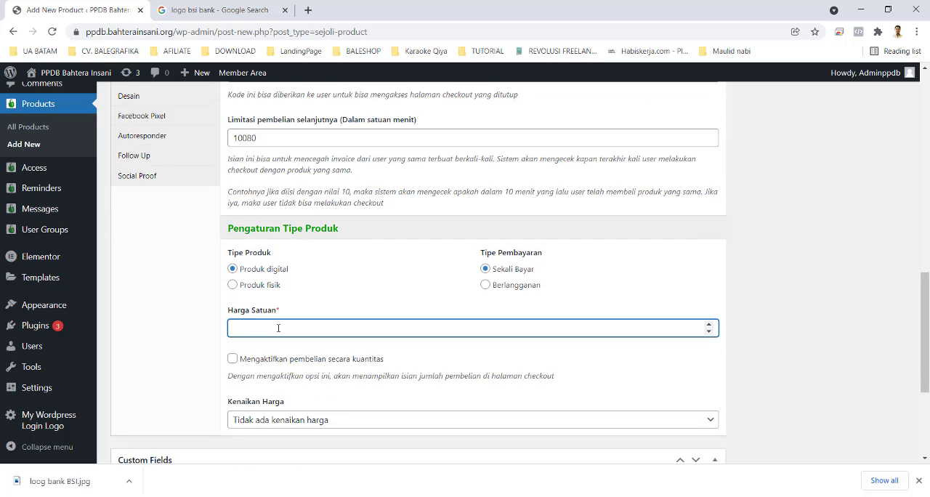
pyautogui.hotkey('alt', 'Tab')
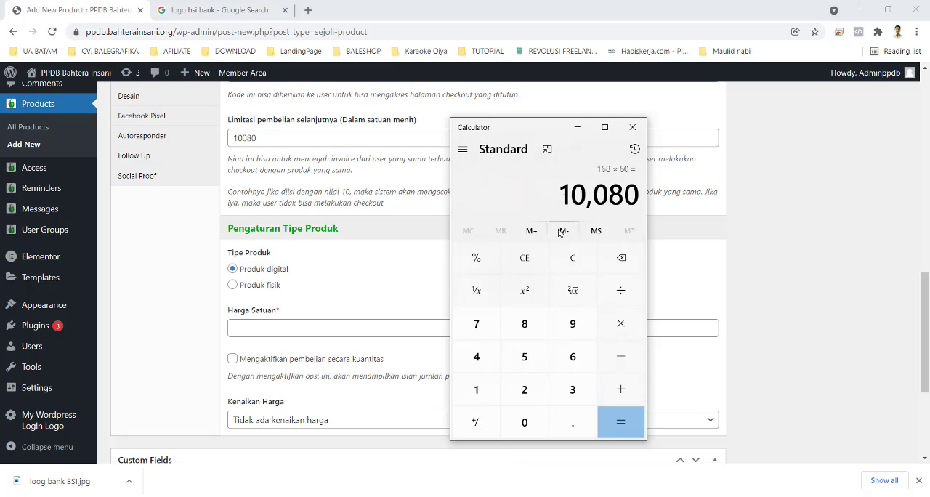
pyautogui.click(571, 263)
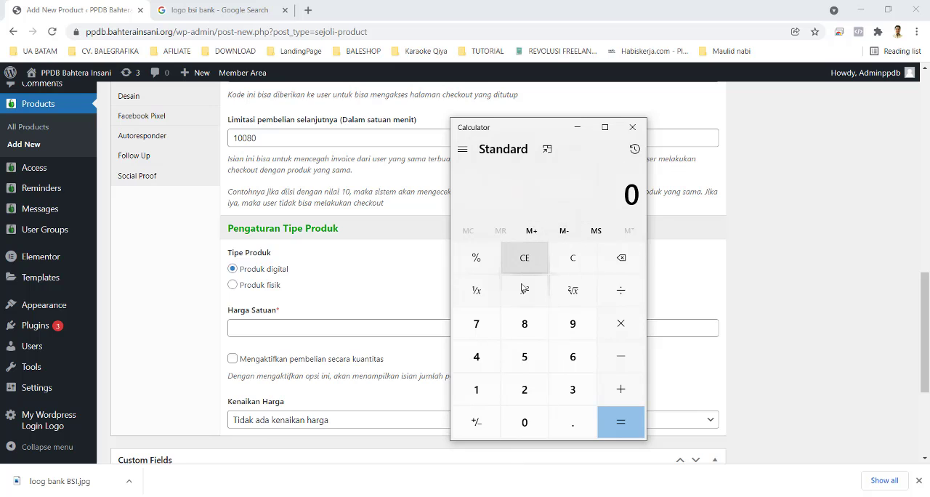
pyautogui.click(525, 389)
pyautogui.click(524, 422)
pyautogui.click(524, 422)
pyautogui.click(524, 422)
pyautogui.click(525, 422)
pyautogui.click(525, 422)
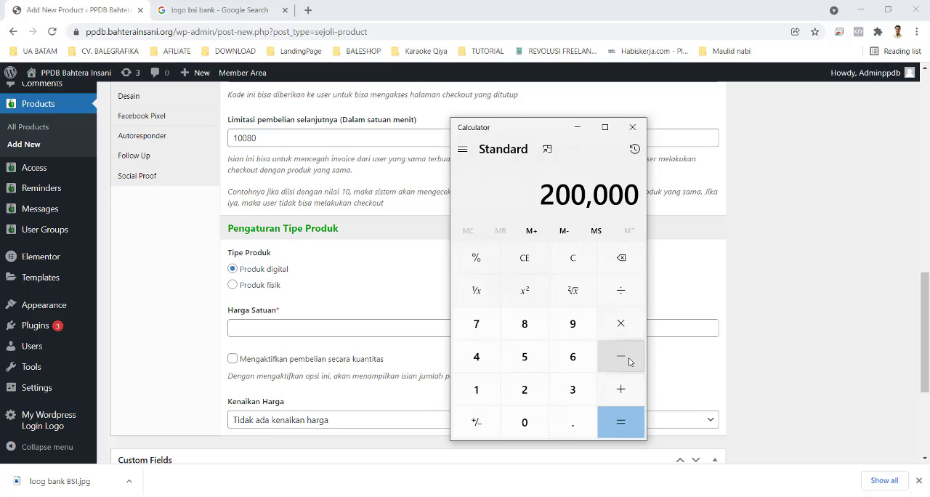
pyautogui.click(620, 393)
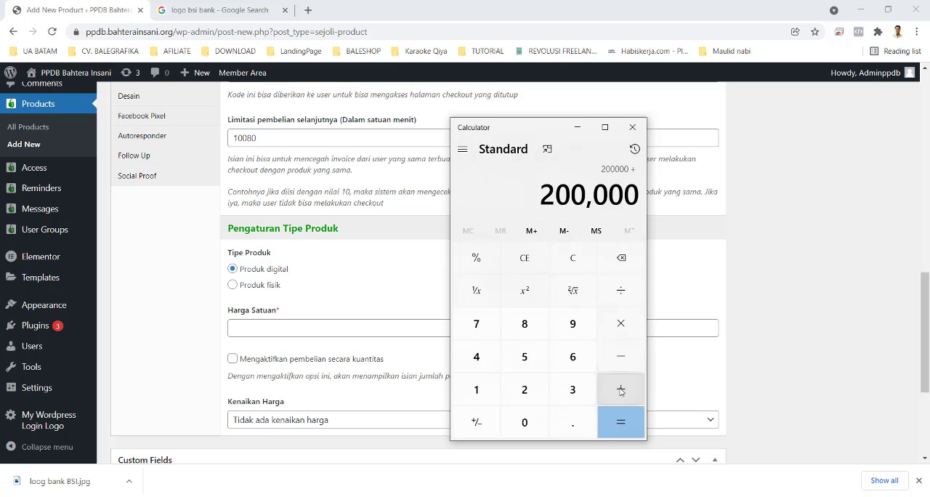
pyautogui.click(573, 390)
pyautogui.click(540, 424)
pyautogui.click(540, 424)
pyautogui.click(540, 424)
pyautogui.click(540, 424)
pyautogui.click(539, 424)
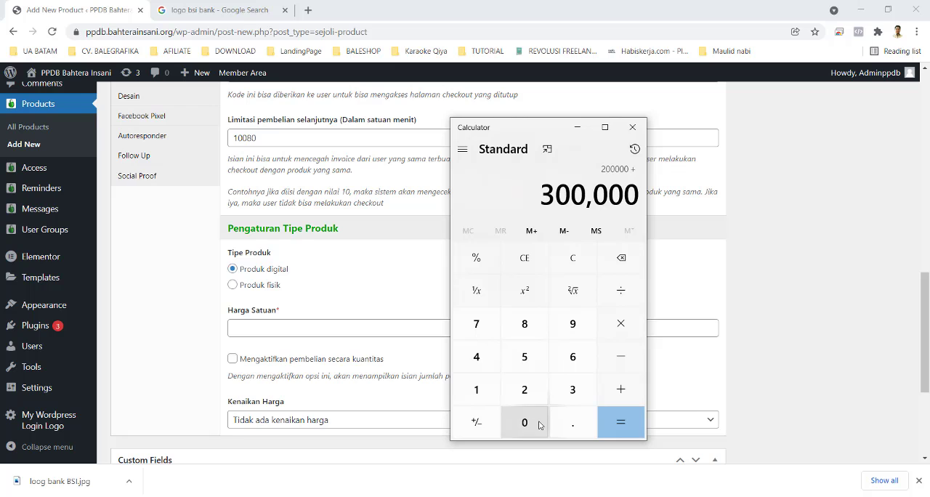
pyautogui.click(540, 424)
pyautogui.click(621, 422)
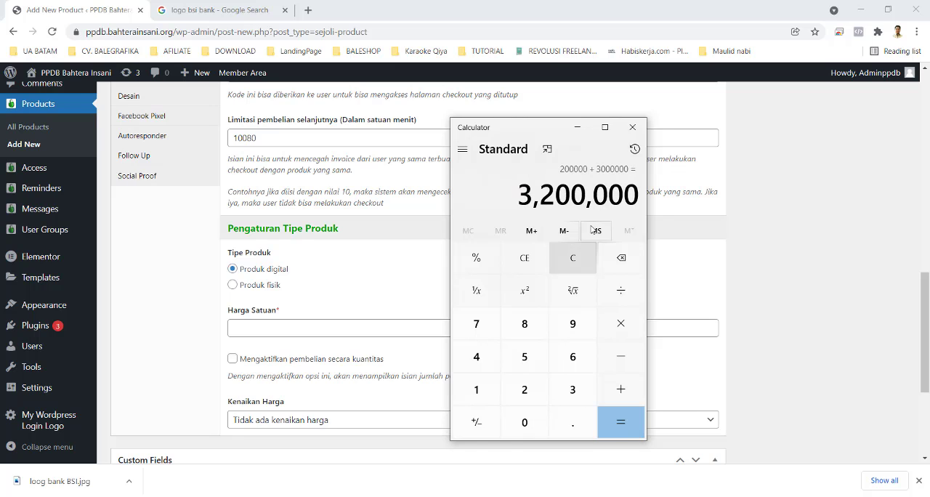
pyautogui.moveTo(523, 193); pyautogui.dragTo(639, 194)
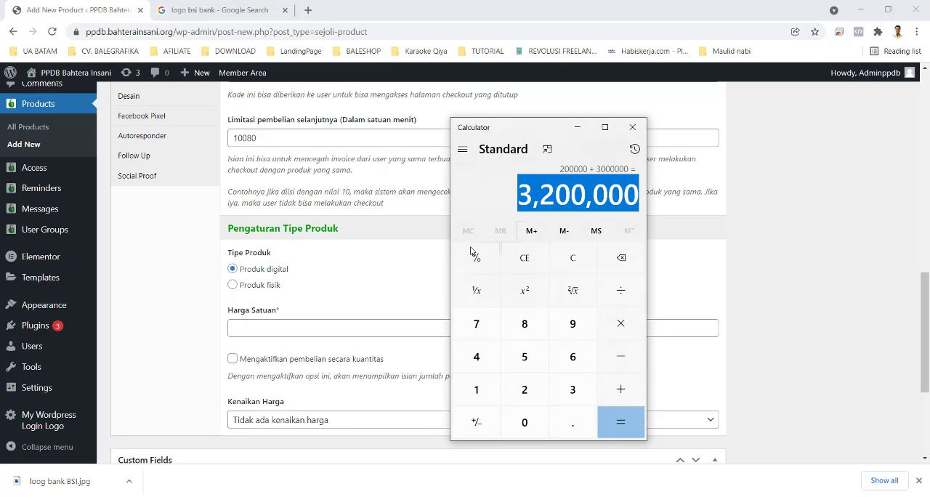
# Step: Return to the product page, set the unit price (Harga Satuan) to 3200000 and enable purchase by quantity
pyautogui.click(285, 324)
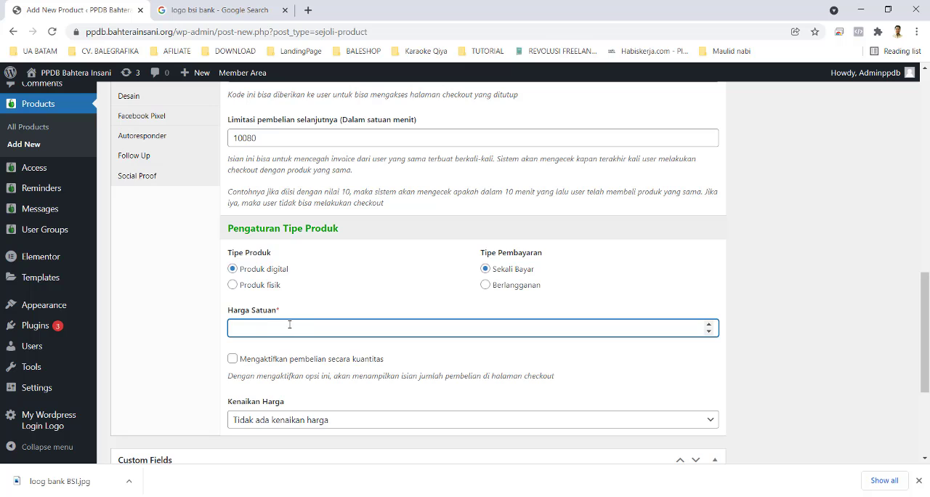
pyautogui.write('3200000')
pyautogui.click(233, 363)
pyautogui.scroll(-2, 341, 381)
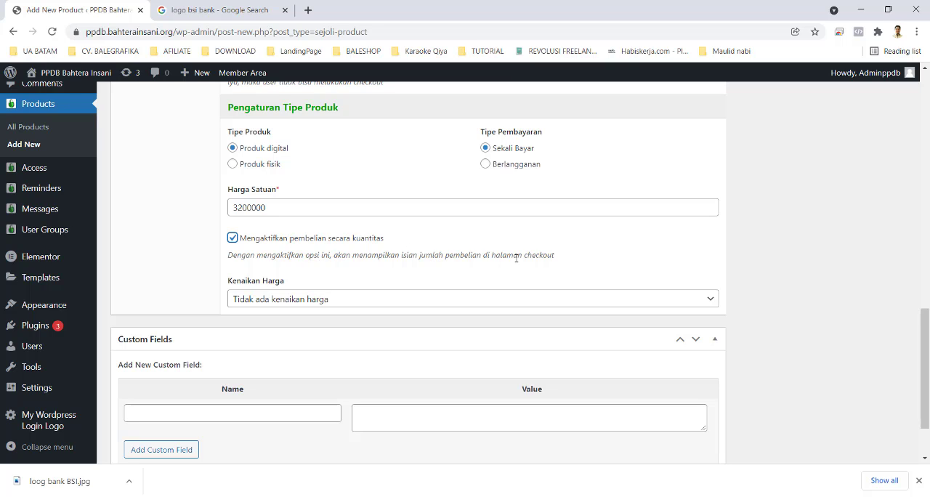
# Step: Examine the price increase options (Kenaikan Harga) available for the product
pyautogui.click(373, 300)
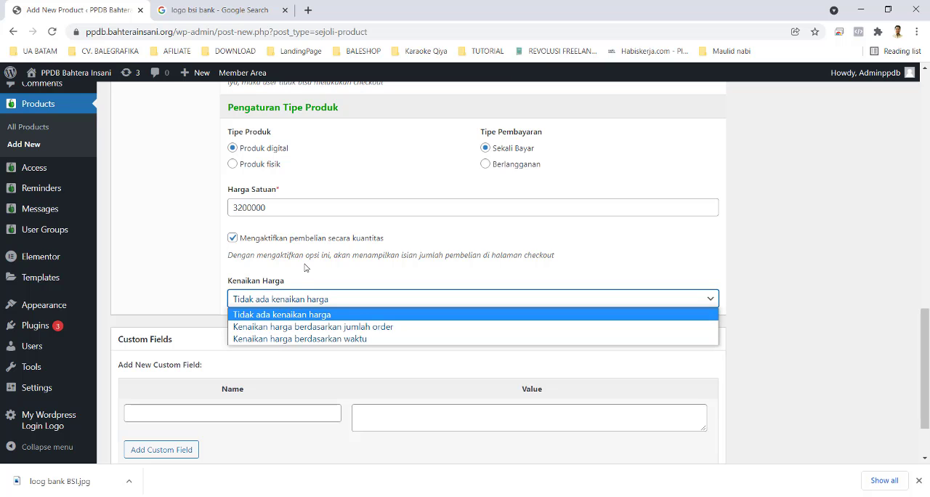
pyautogui.click(290, 300)
pyautogui.click(289, 301)
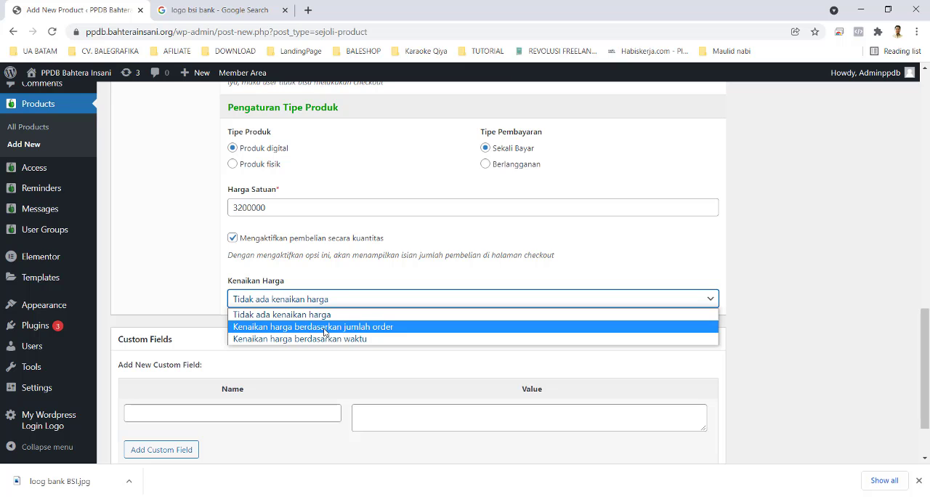
pyautogui.click(335, 283)
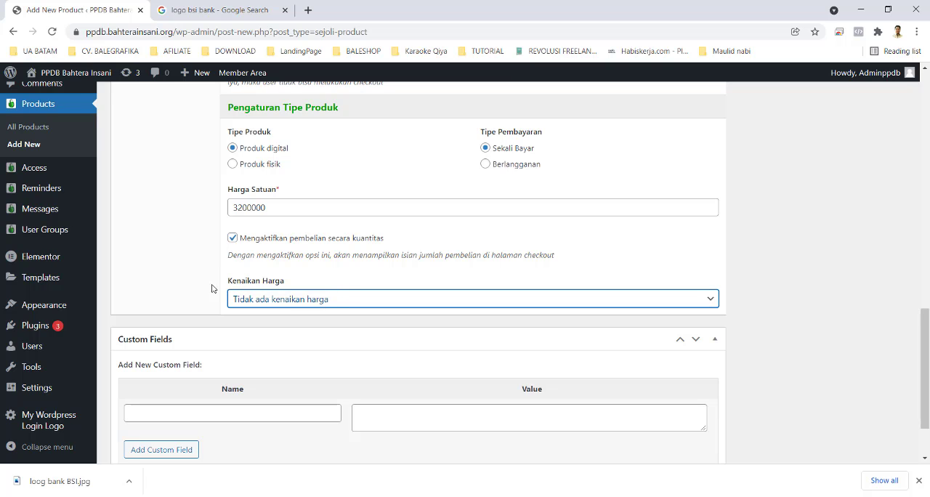
# Step: Publish the SDIT product
pyautogui.scroll(-2, 301, 343)
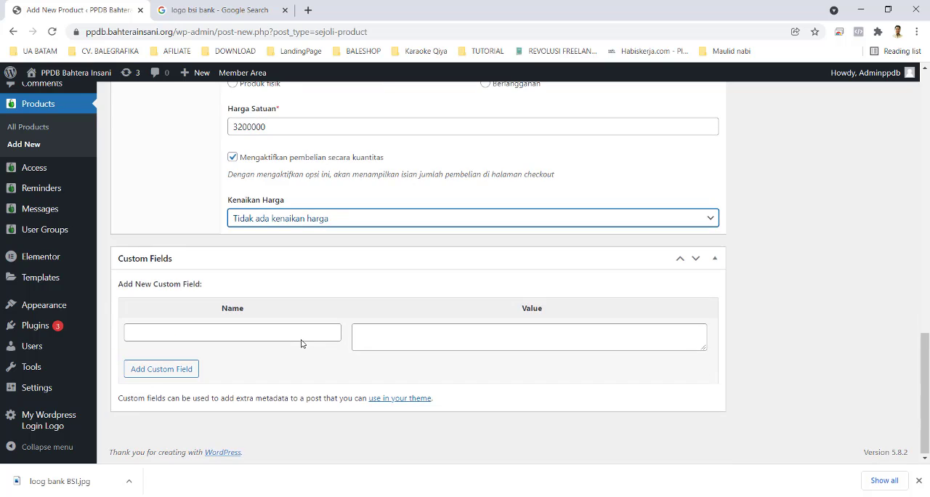
pyautogui.scroll(6, 302, 343)
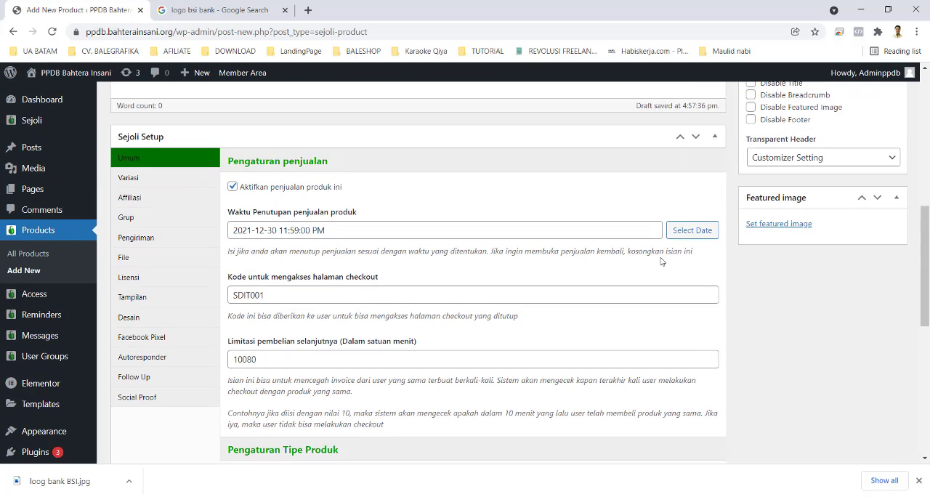
pyautogui.scroll(3, 830, 264)
pyautogui.scroll(3, 834, 292)
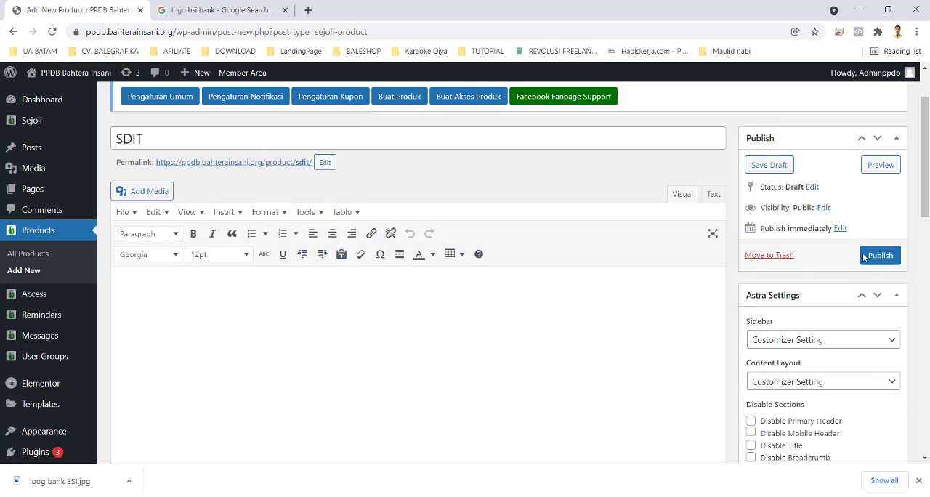
pyautogui.click(880, 256)
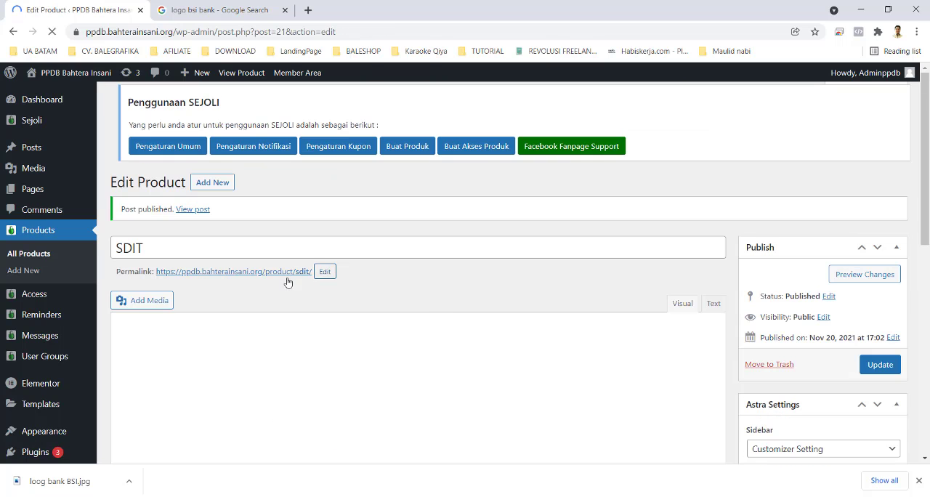
# Step: Copy the SDIT product's permalink, view its checkout page in a separate browser tab and close that tab
pyautogui.rightClick(294, 275)
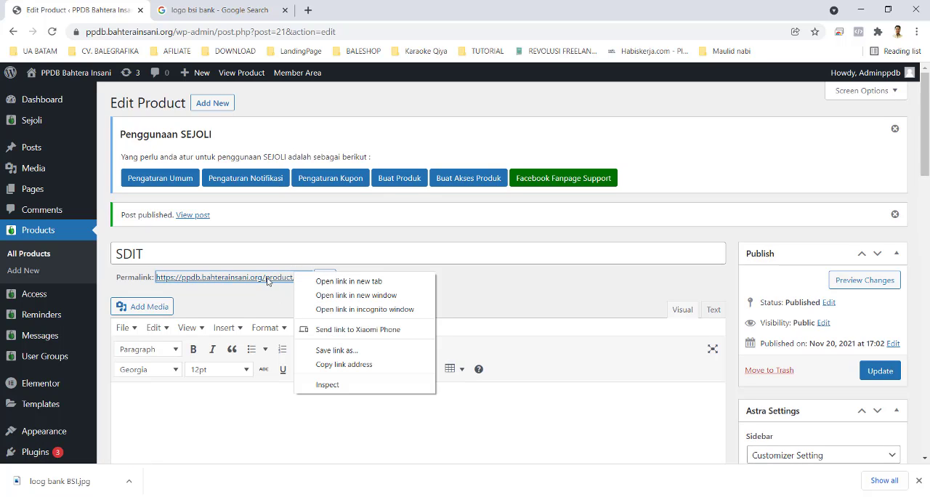
pyautogui.click(344, 364)
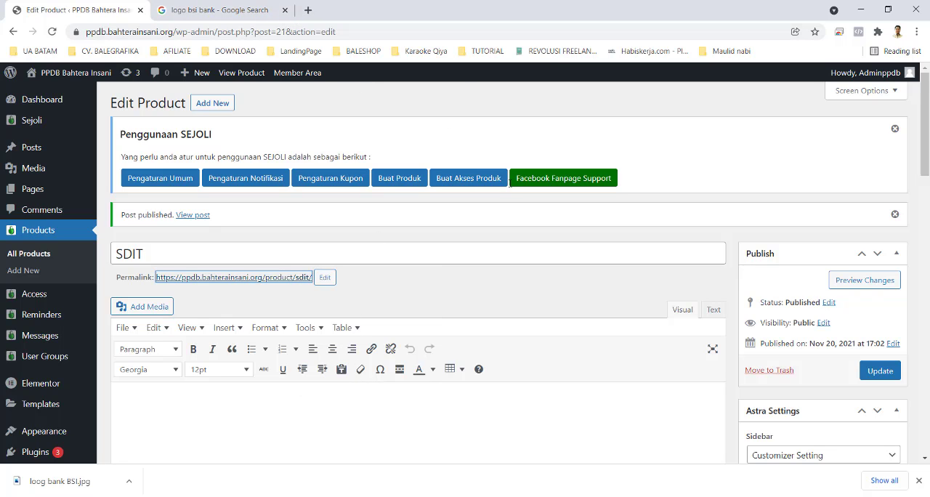
pyautogui.click(308, 10)
pyautogui.hotkey('ctrl', 'v')
pyautogui.press('Return')
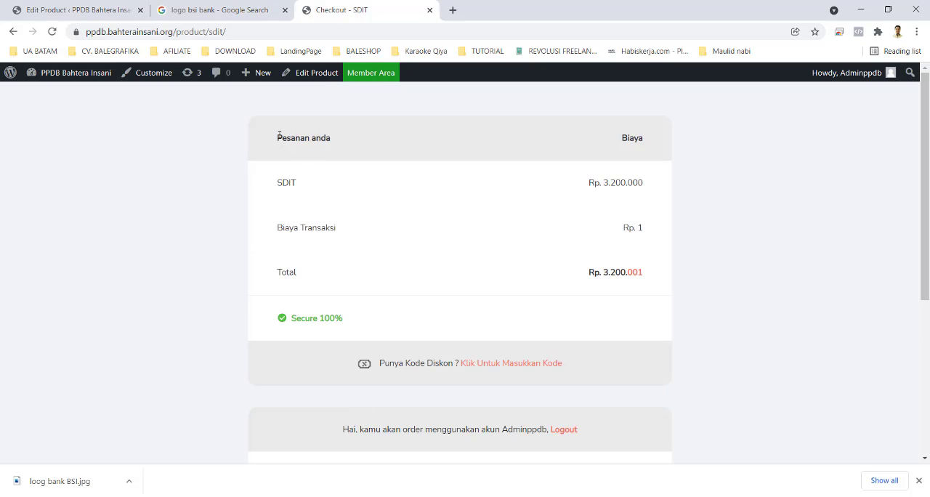
pyautogui.moveTo(278, 137); pyautogui.dragTo(347, 145)
pyautogui.scroll(-3, 353, 353)
pyautogui.scroll(3, 353, 354)
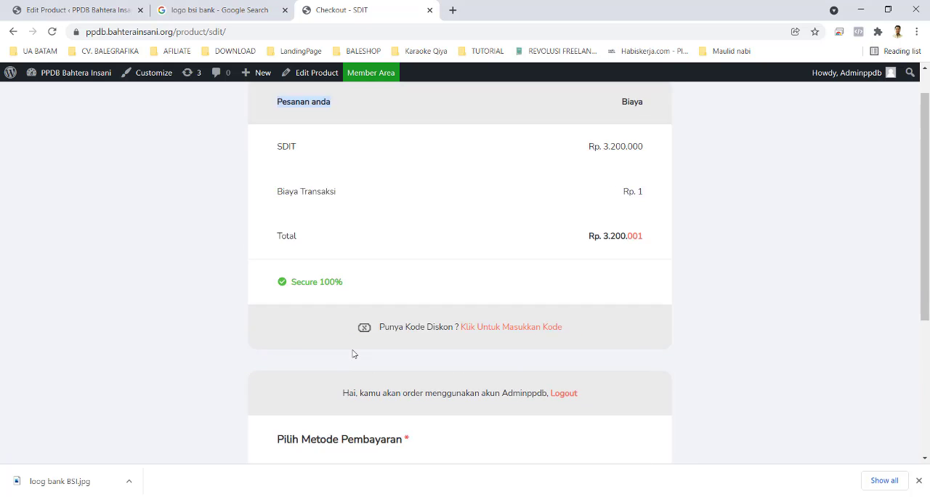
pyautogui.click(429, 10)
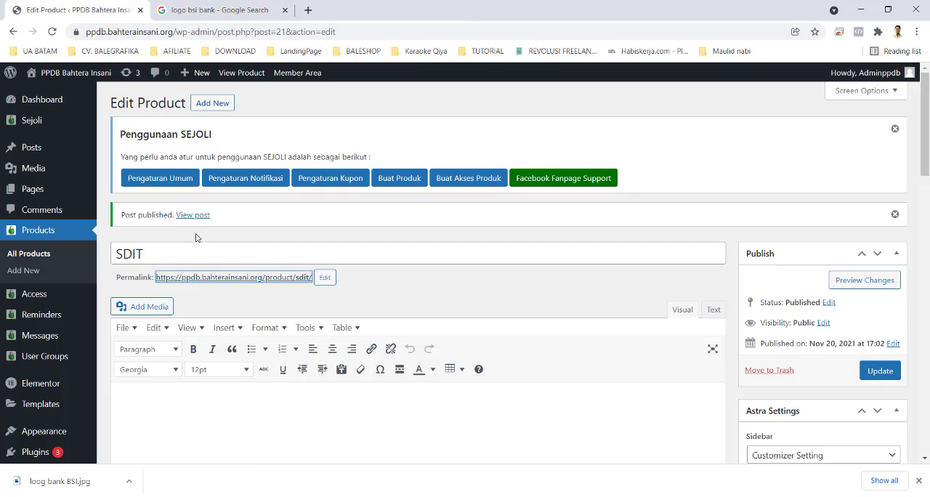
# Step: Update the SDIT product and start a new product titled SMPIT
pyautogui.click(875, 377)
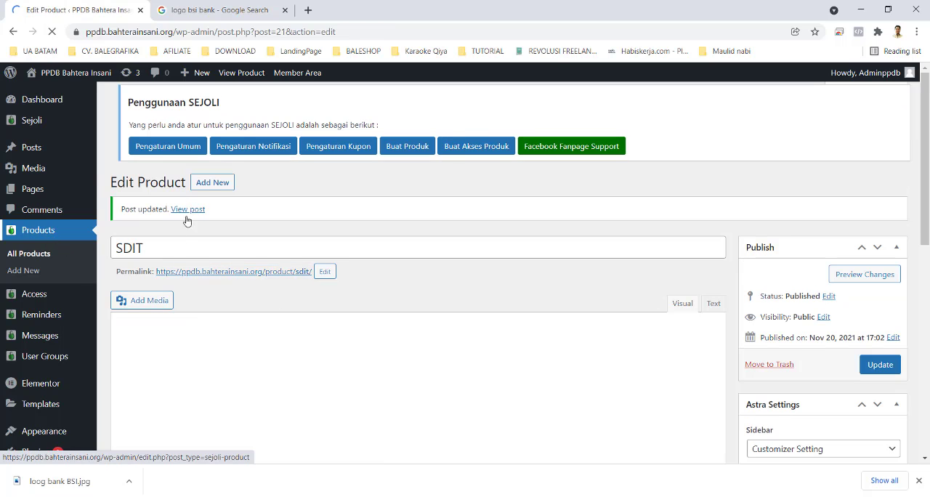
pyautogui.click(212, 182)
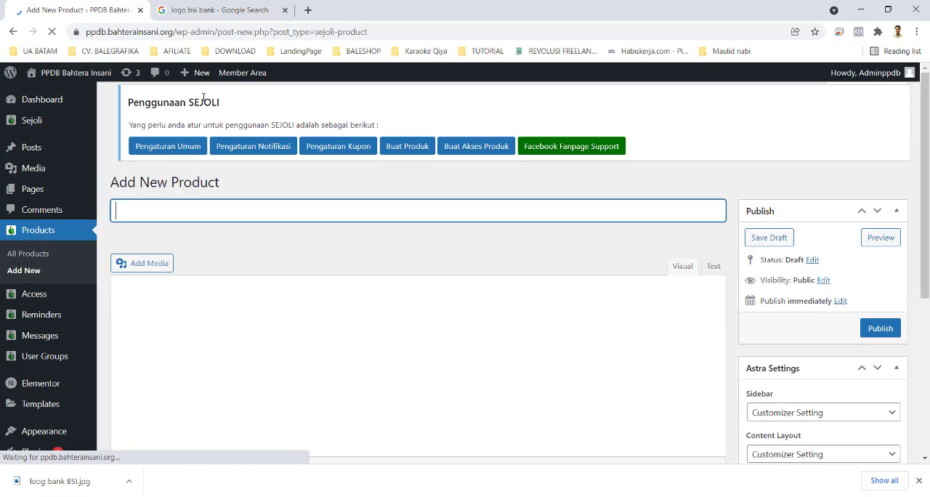
pyautogui.write('SMPIT')
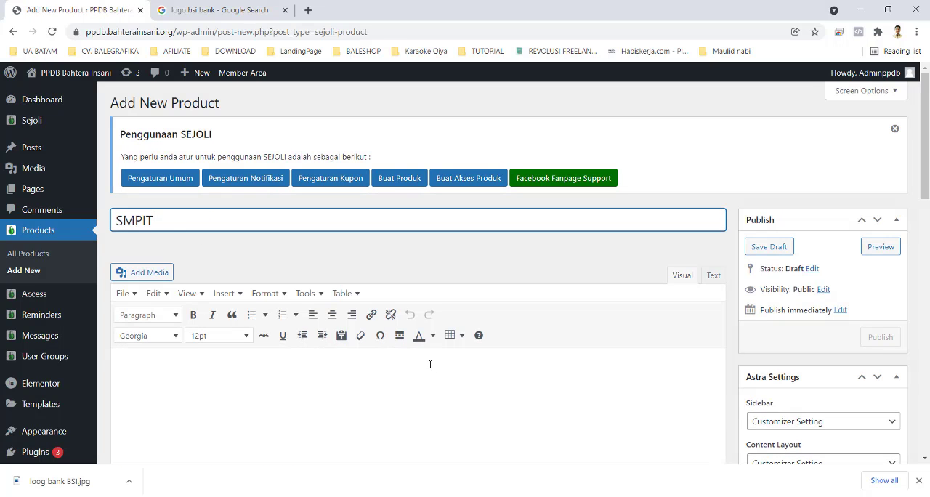
pyautogui.scroll(-4, 429, 363)
pyautogui.scroll(-1, 429, 360)
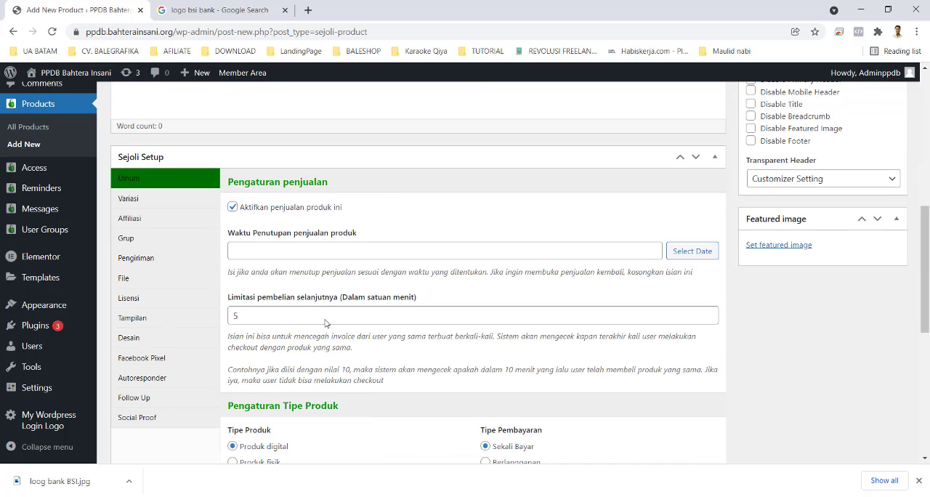
pyautogui.click(263, 247)
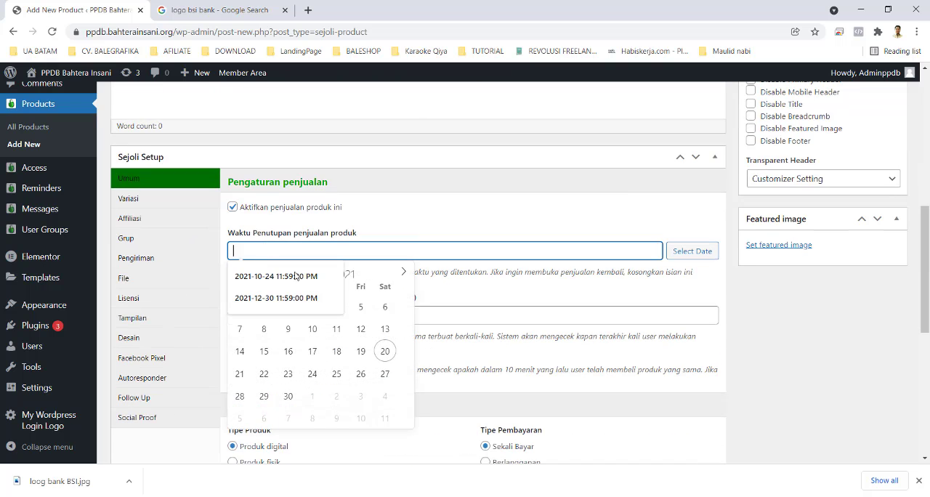
pyautogui.click(402, 275)
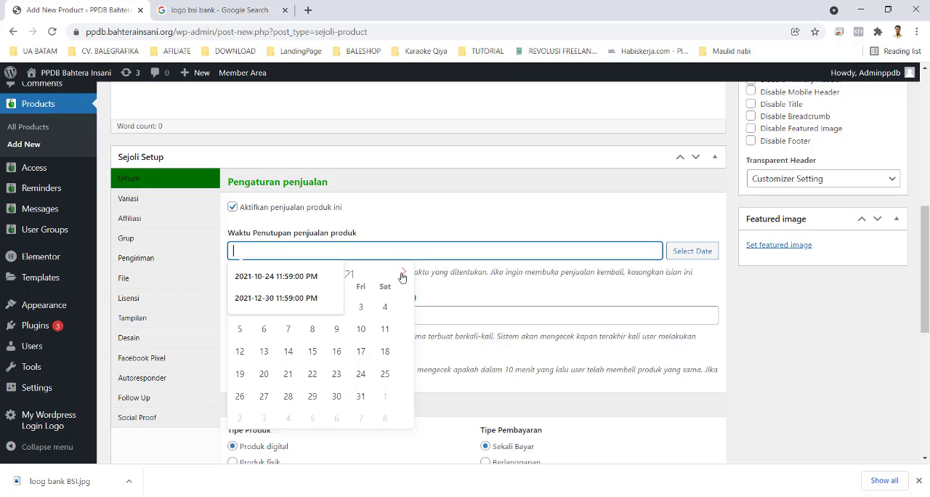
pyautogui.click(335, 397)
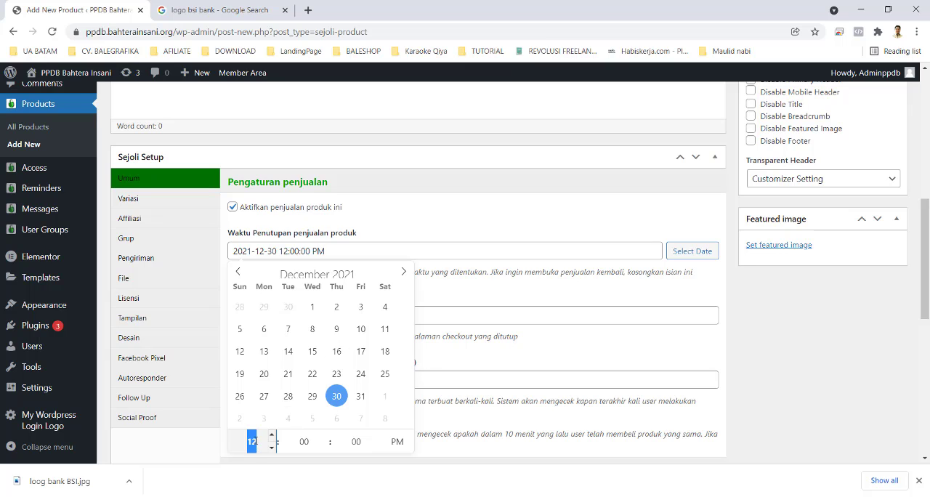
pyautogui.write('11')
pyautogui.click(305, 440)
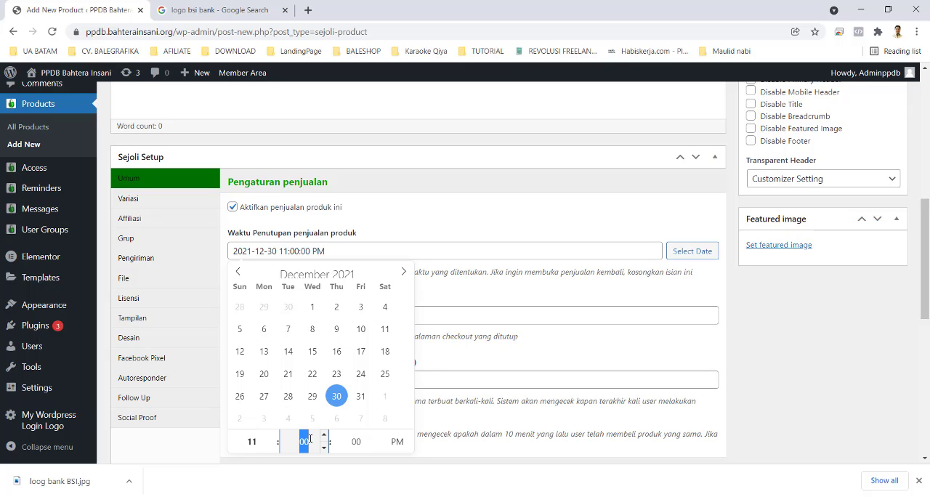
pyautogui.write('59')
pyautogui.click(409, 222)
# Step: Replace the SMPIT product's generated checkout page access code with the school's own access code
pyautogui.scroll(-2, 316, 385)
pyautogui.scroll(-1, 316, 385)
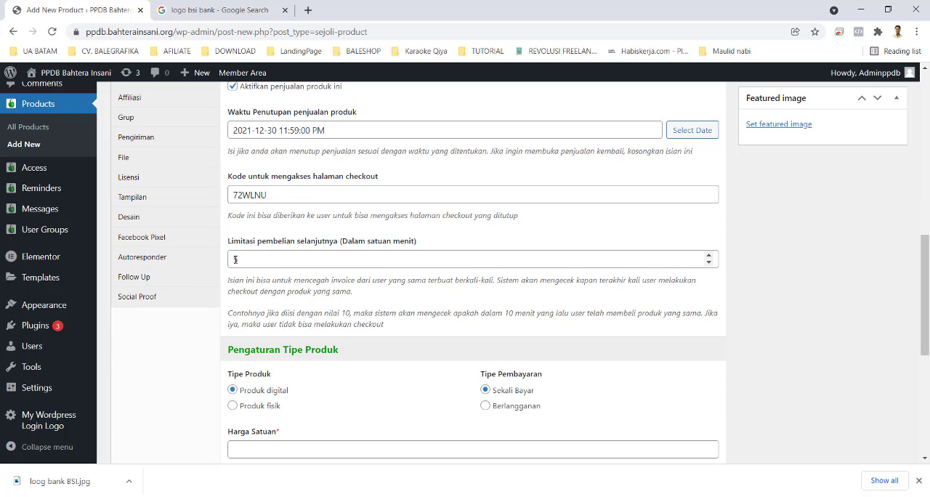
pyautogui.click(234, 260)
pyautogui.doubleClick(267, 200)
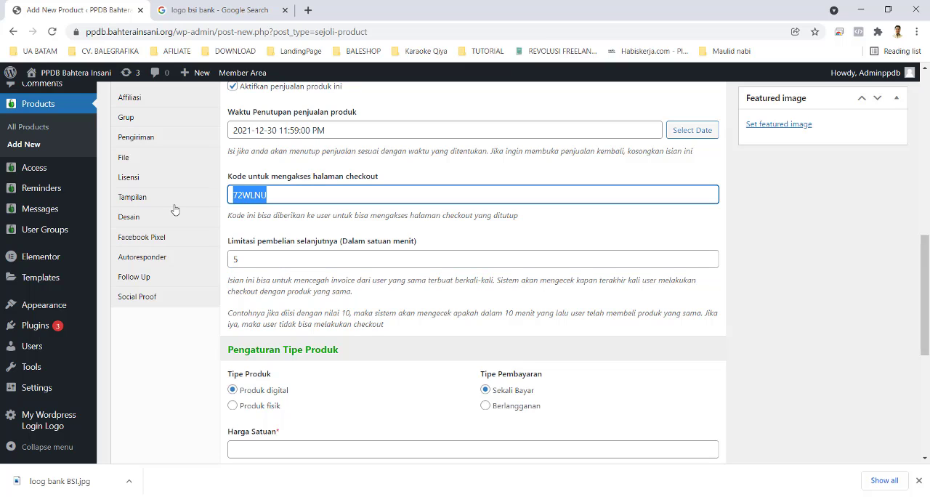
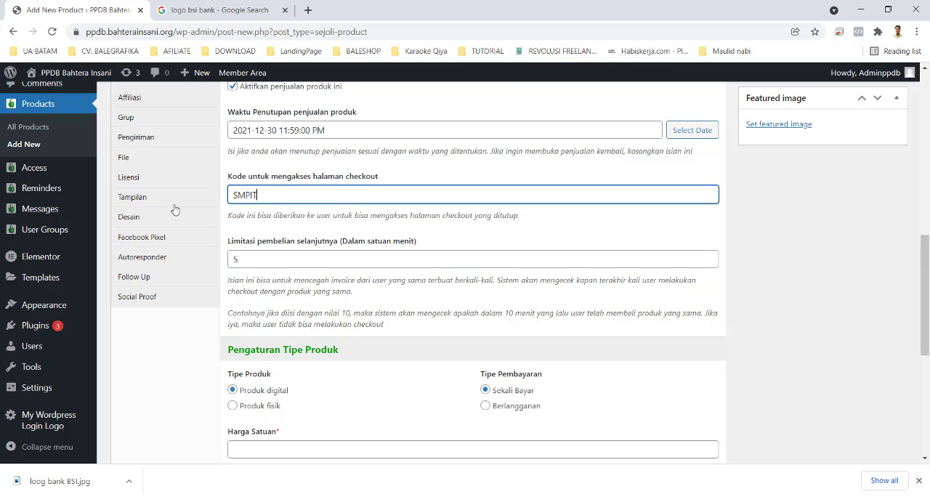
pyautogui.press('Tab')
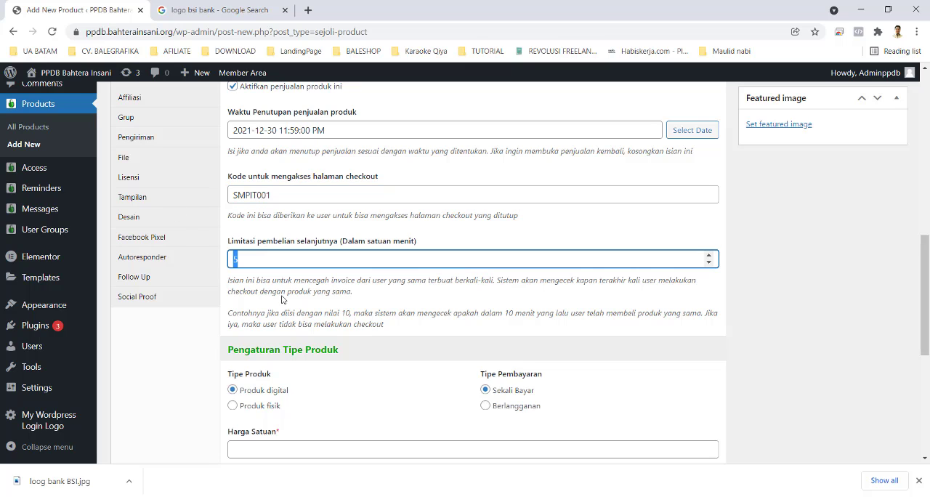
# Step: Set the SMPIT product's next-purchase limit (Limitasi pembelian selanjutnya) to 10080 minutes and its unit price (Harga Satuan) to 3200000
pyautogui.write('10080')
pyautogui.scroll(-1, 255, 403)
pyautogui.click(250, 388)
pyautogui.write('3200000')
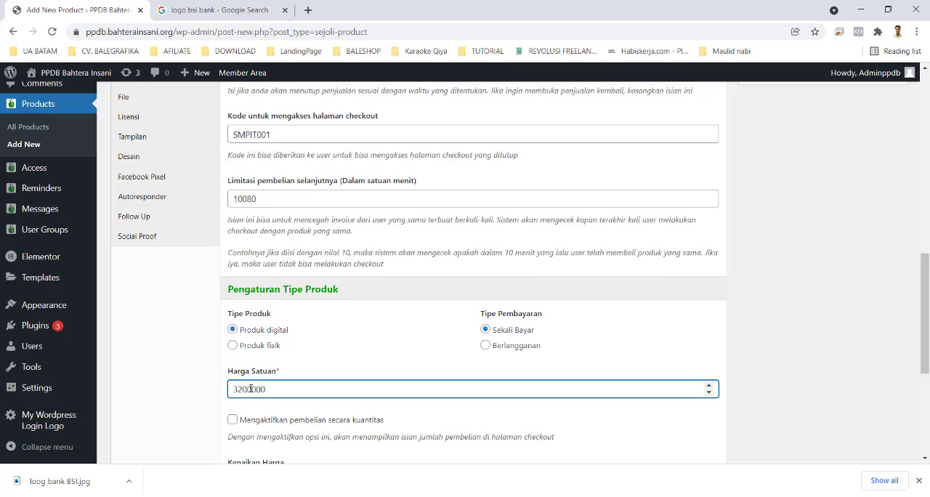
pyautogui.scroll(-3, 266, 407)
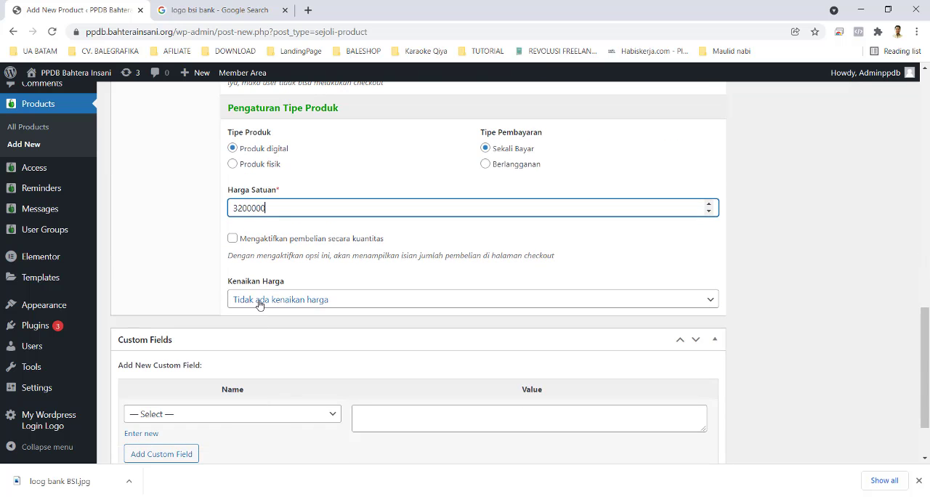
# Step: Extend the SMPIT product's title to "SMPIT - Ikhwan"
pyautogui.scroll(5, 428, 328)
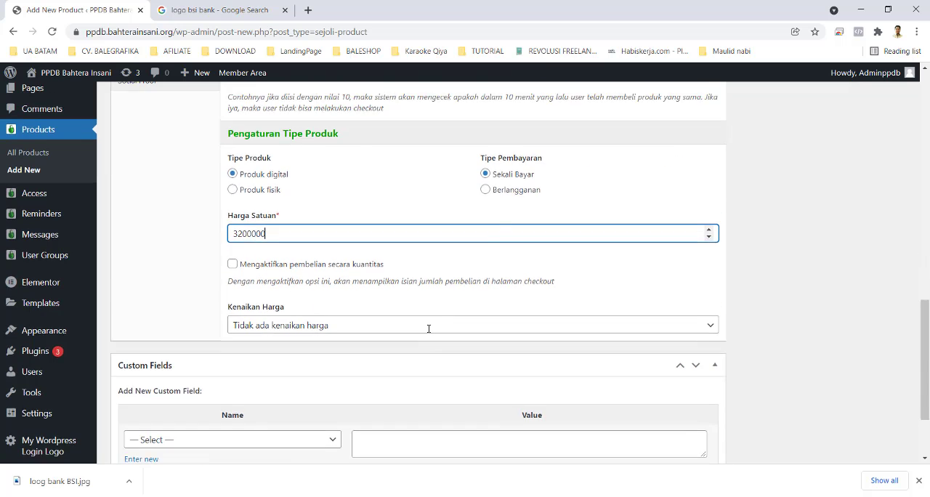
pyautogui.scroll(2, 726, 313)
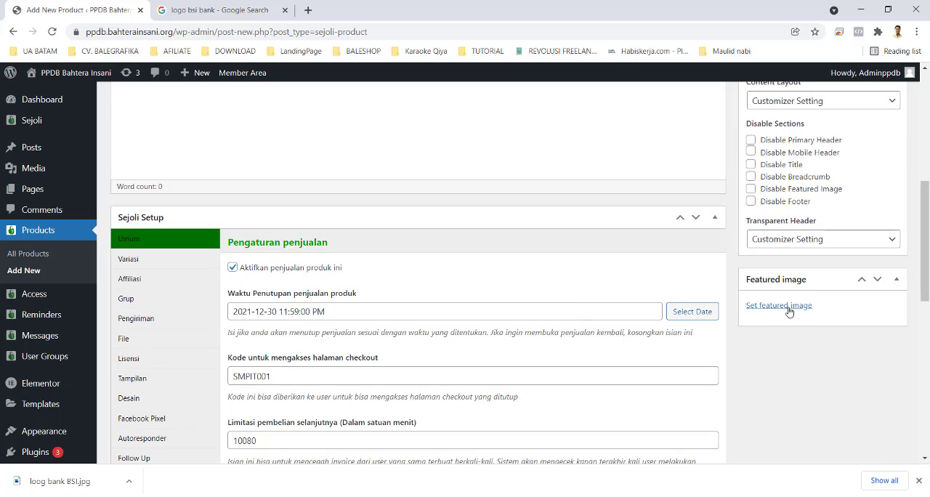
pyautogui.scroll(6, 250, 326)
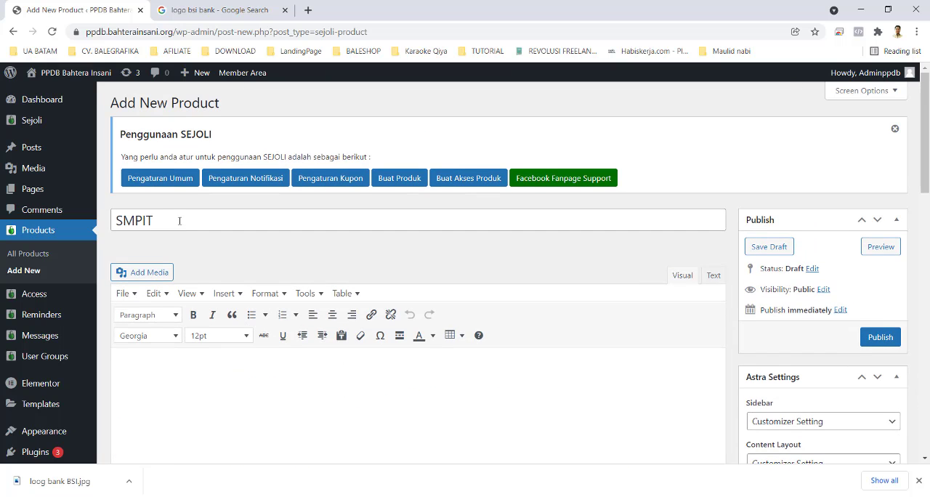
pyautogui.click(183, 226)
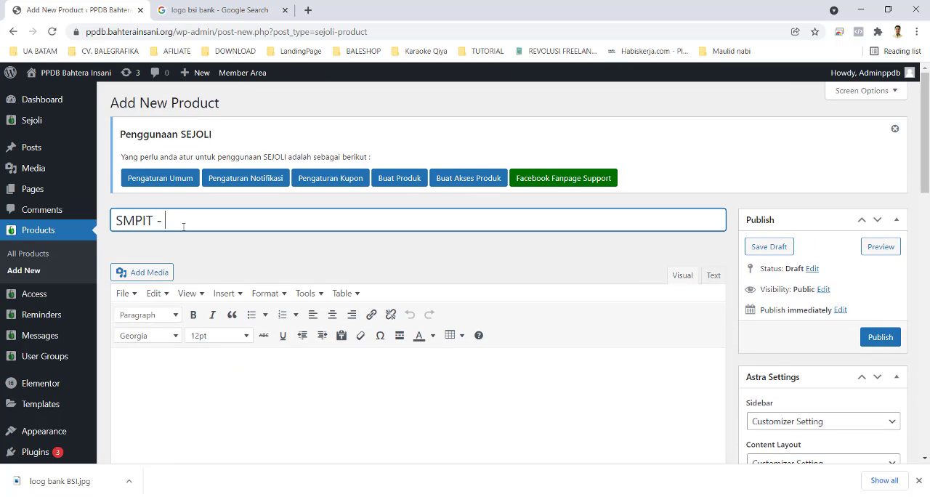
pyautogui.write('- Ikhwan')
# Step: Add a Follow Up entry to the SMPIT - Ikhwan product and enlarge its content box to show the whole message
pyautogui.scroll(-2, 624, 323)
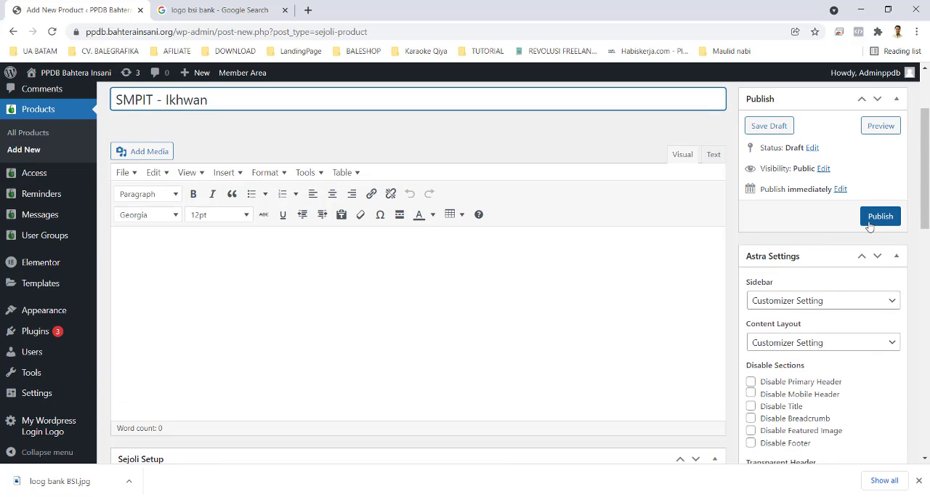
pyautogui.scroll(-4, 446, 356)
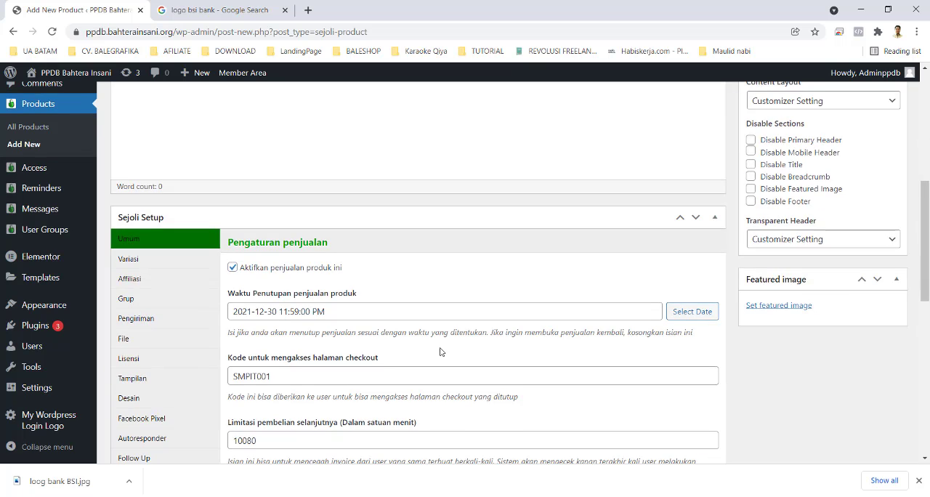
pyautogui.scroll(-2, 439, 351)
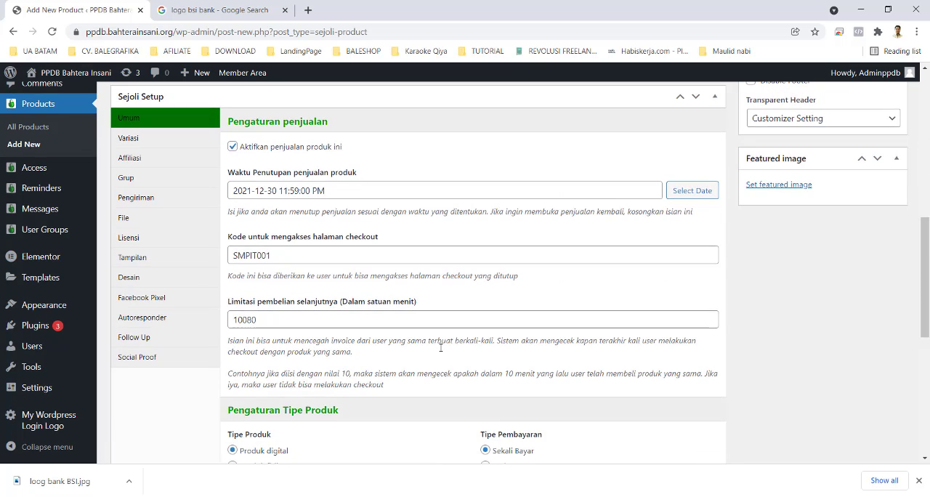
pyautogui.click(154, 338)
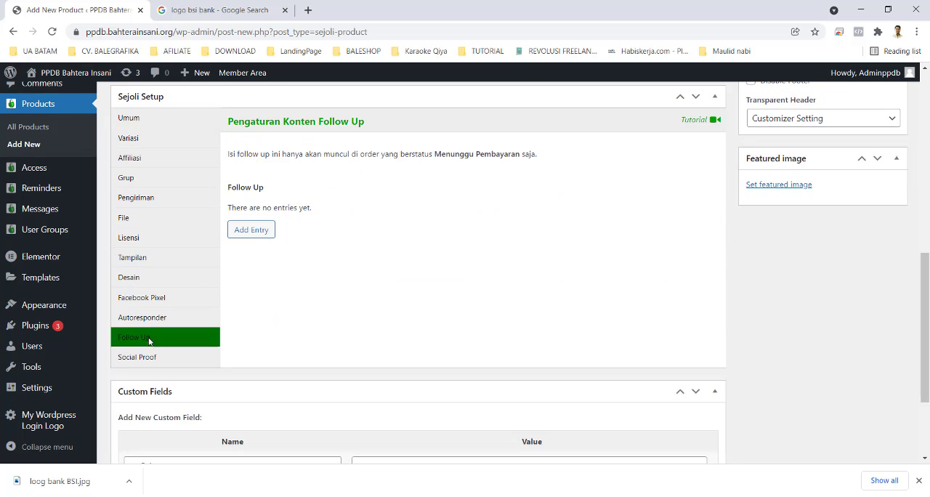
pyautogui.click(263, 229)
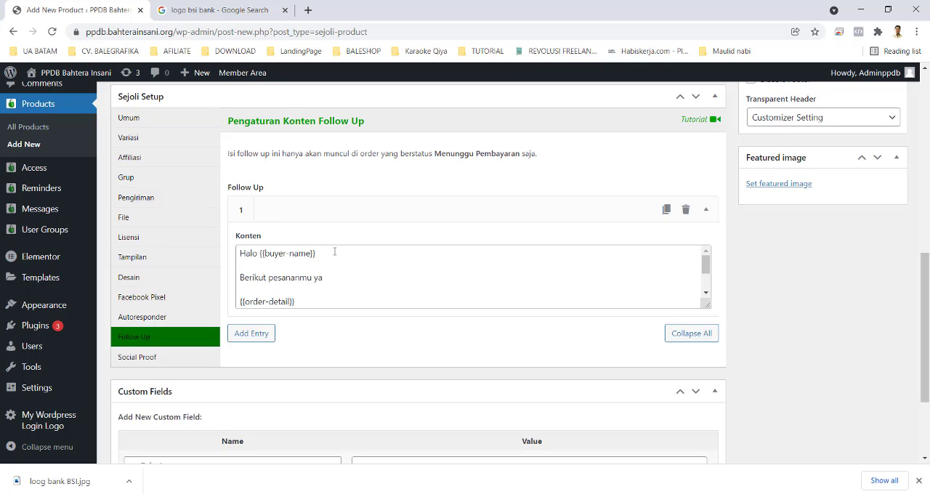
pyautogui.moveTo(707, 304); pyautogui.dragTo(710, 428)
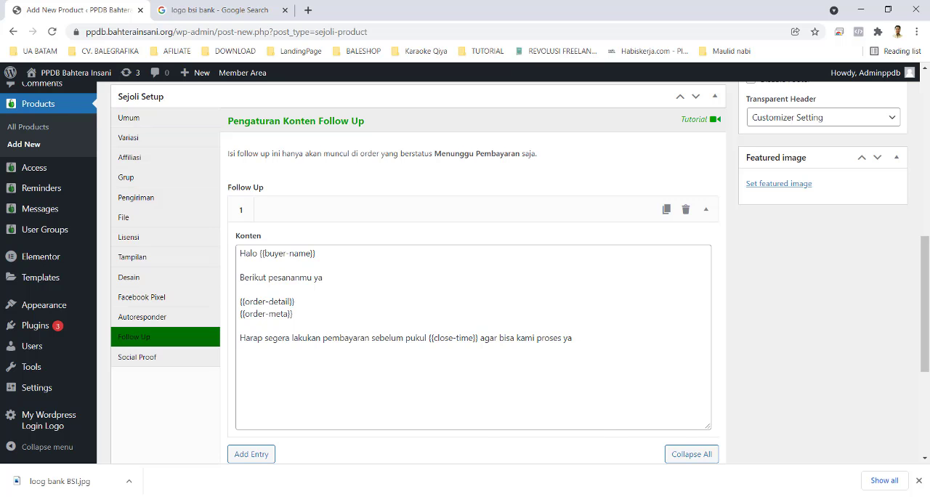
# Step: Switch to the Notifikasi Transaksi file in Notepad, copy the message under "Notifikasi Followup" and minimize the file
pyautogui.moveTo(464, 495)
pyautogui.click(566, 458)
pyautogui.scroll(-1, 172, 313)
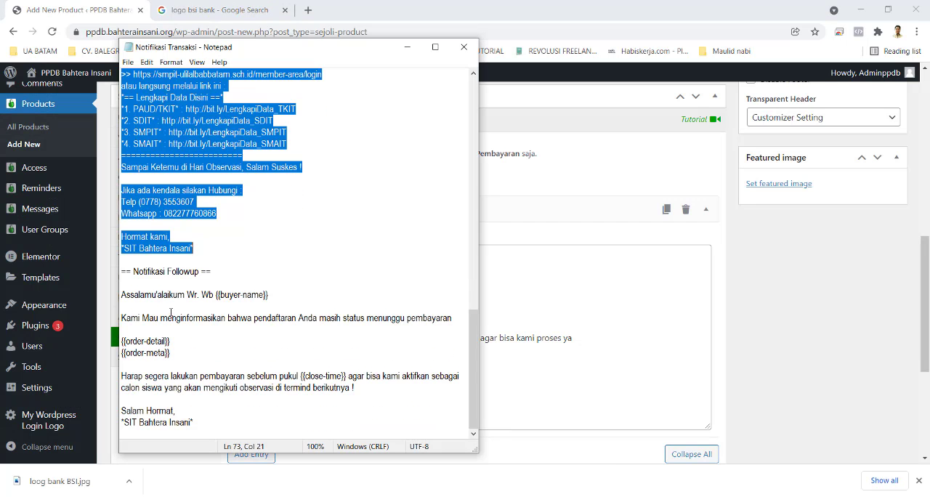
pyautogui.moveTo(122, 295); pyautogui.dragTo(220, 420)
pyautogui.rightClick(168, 317)
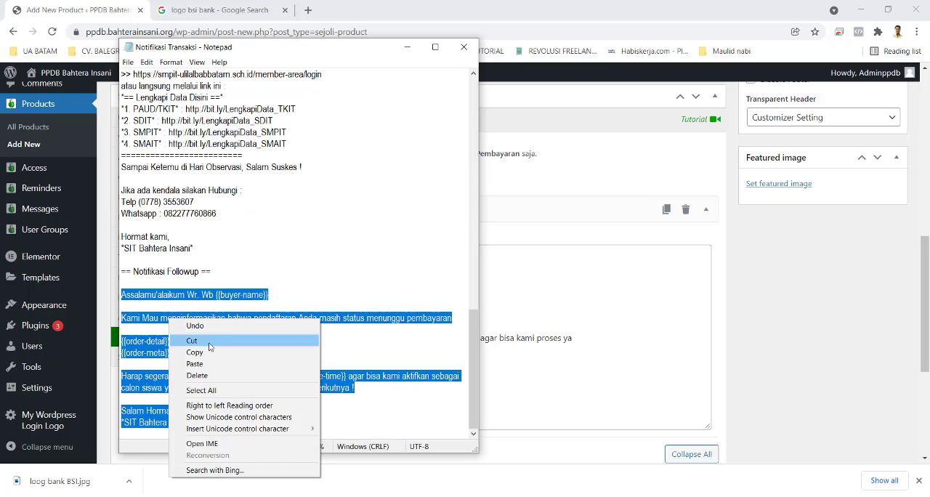
pyautogui.click(204, 353)
pyautogui.click(406, 50)
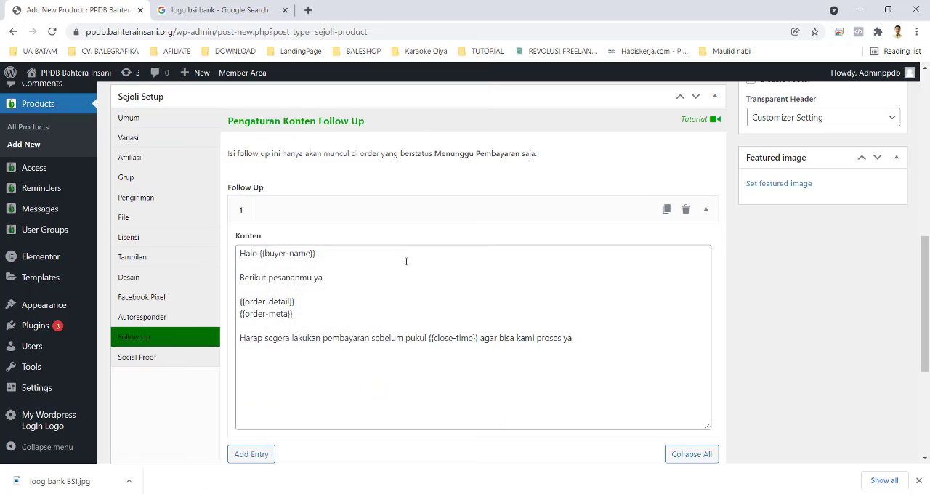
# Step: Replace the Follow Up entry's default content with the copied follow-up message
pyautogui.scroll(-3, 357, 293)
pyautogui.scroll(3, 362, 291)
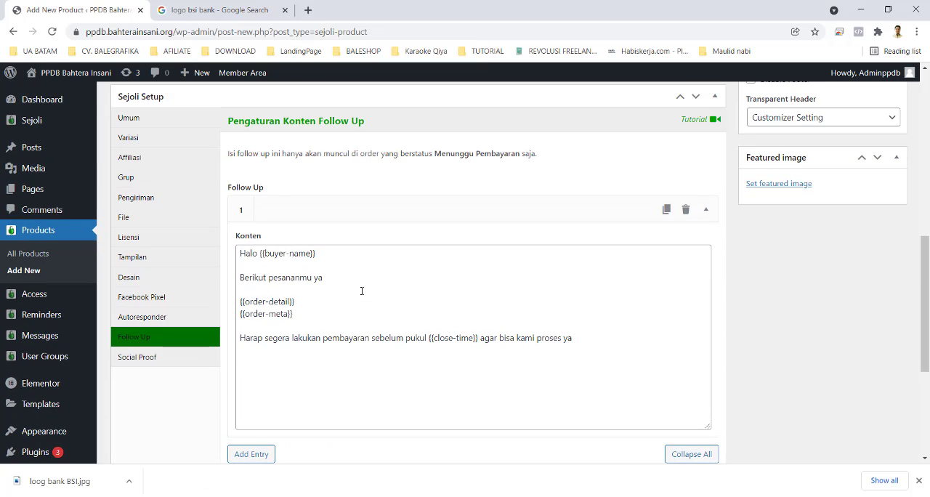
pyautogui.click(594, 338)
pyautogui.hotkey('ctrl', 'a')
pyautogui.hotkey('ctrl', 'v')
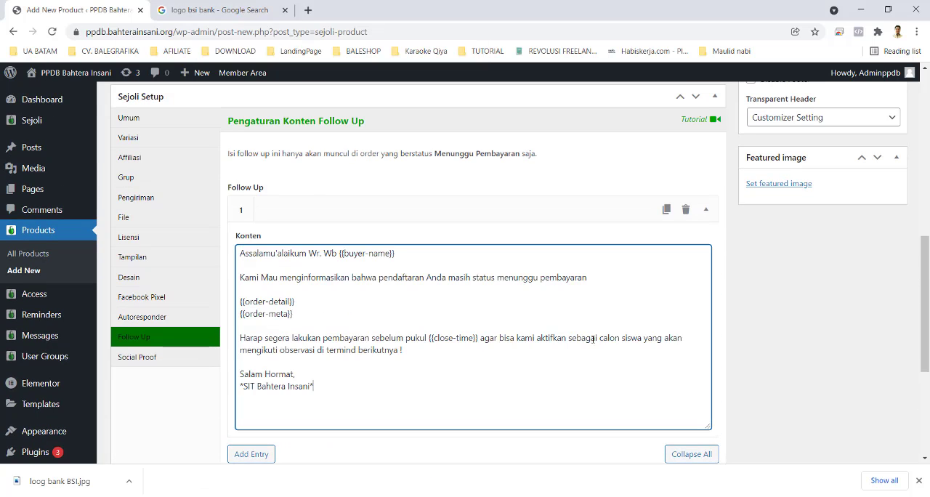
# Step: Publish the SMPIT - Ikhwan product
pyautogui.scroll(-3, 709, 387)
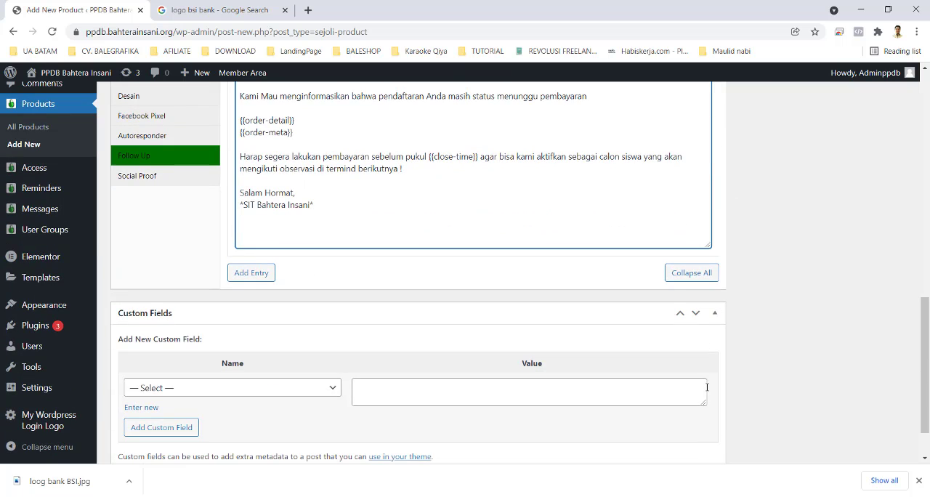
pyautogui.scroll(15, 707, 388)
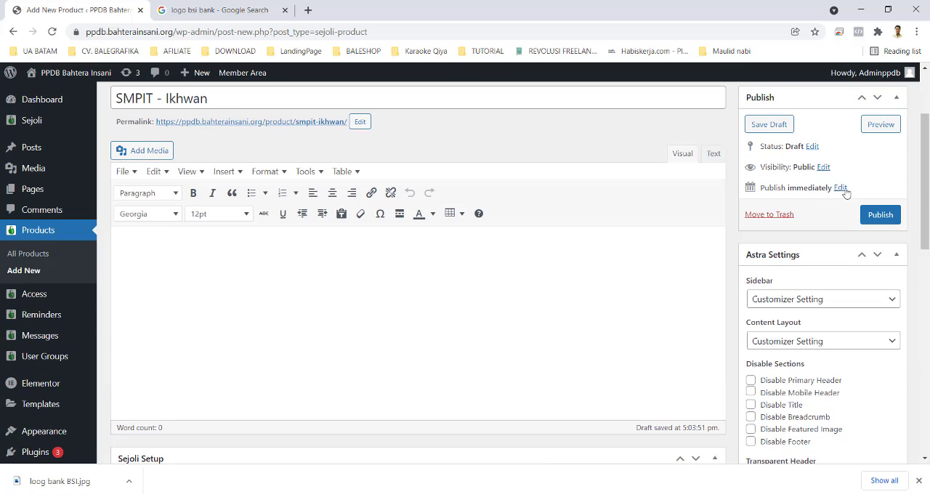
pyautogui.click(877, 215)
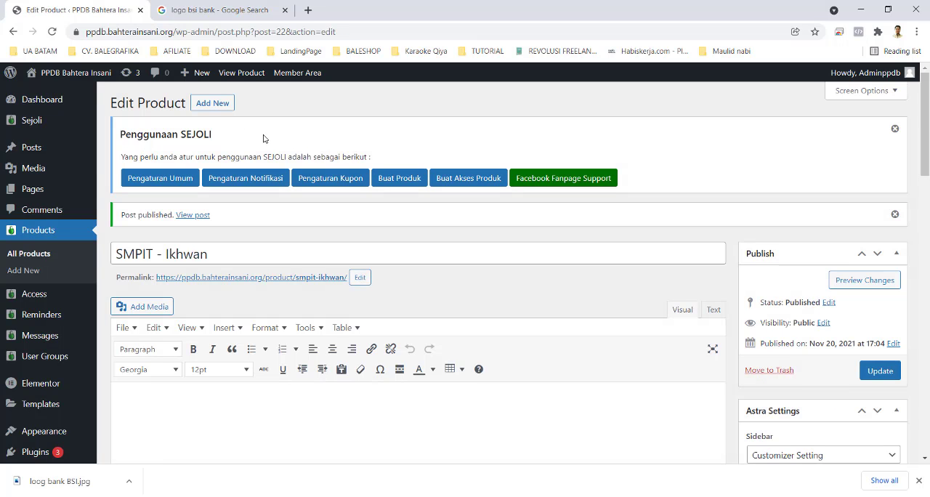
# Step: Start another new product titled "SMPIT - Akhwat"
pyautogui.click(211, 103)
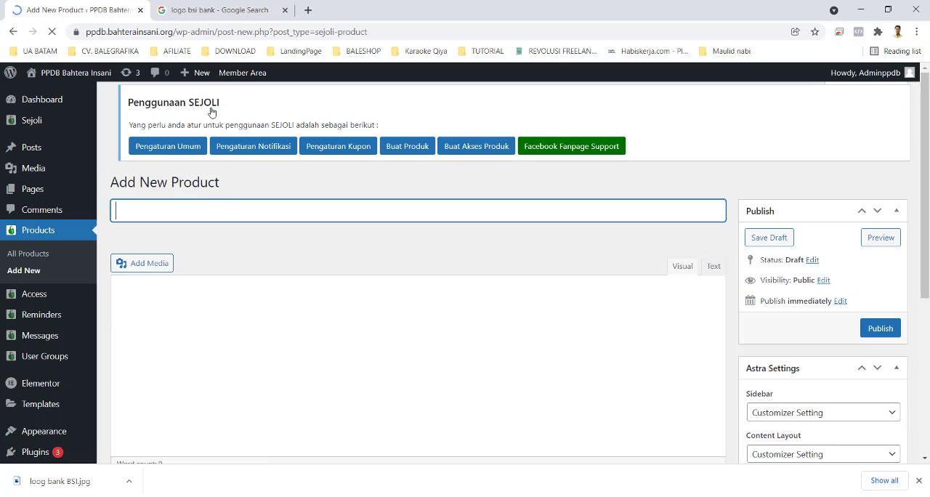
pyautogui.write('SMPIT')
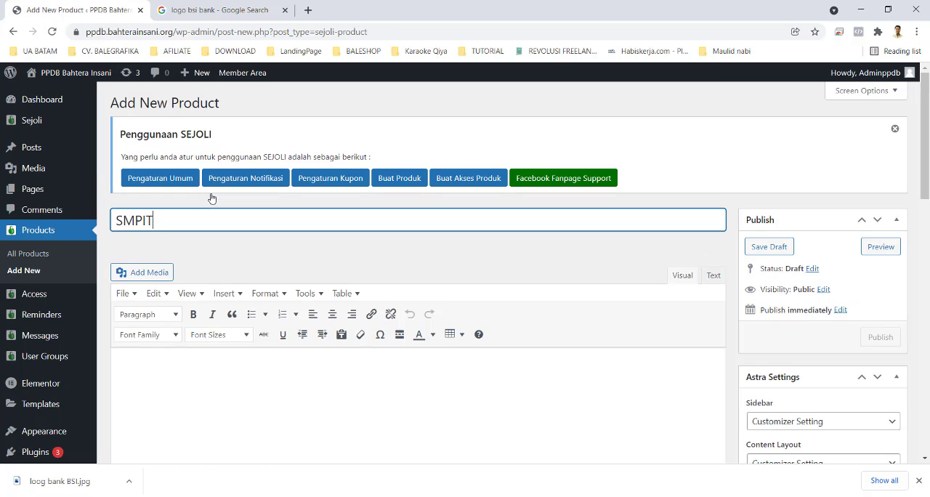
pyautogui.write(' - Kh')
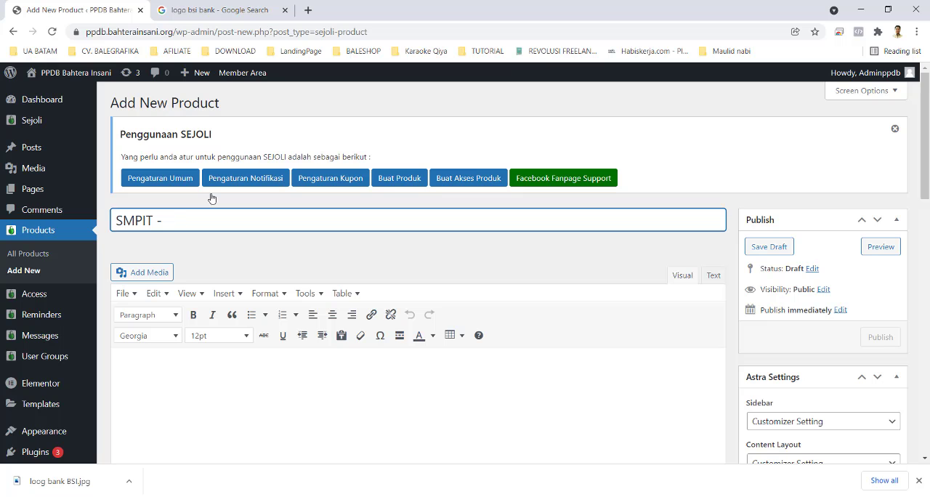
pyautogui.write('Akhwat')
pyautogui.scroll(-5, 533, 335)
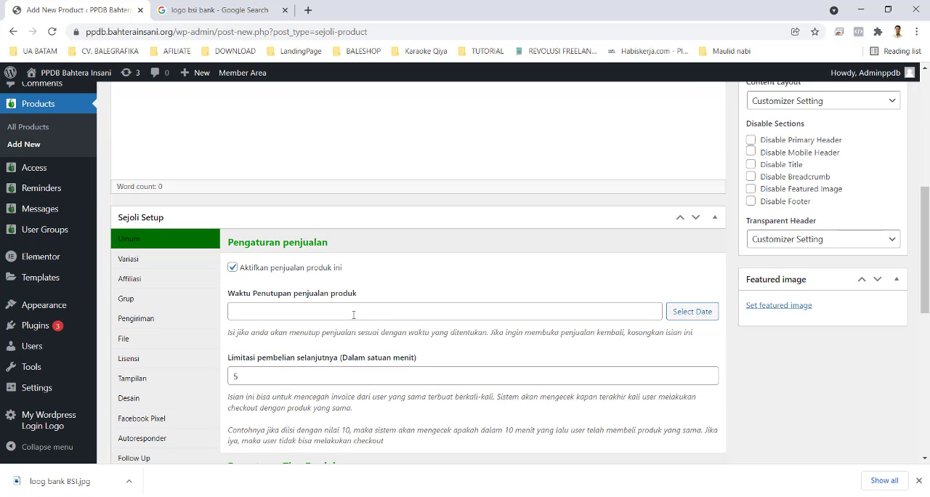
pyautogui.click(354, 314)
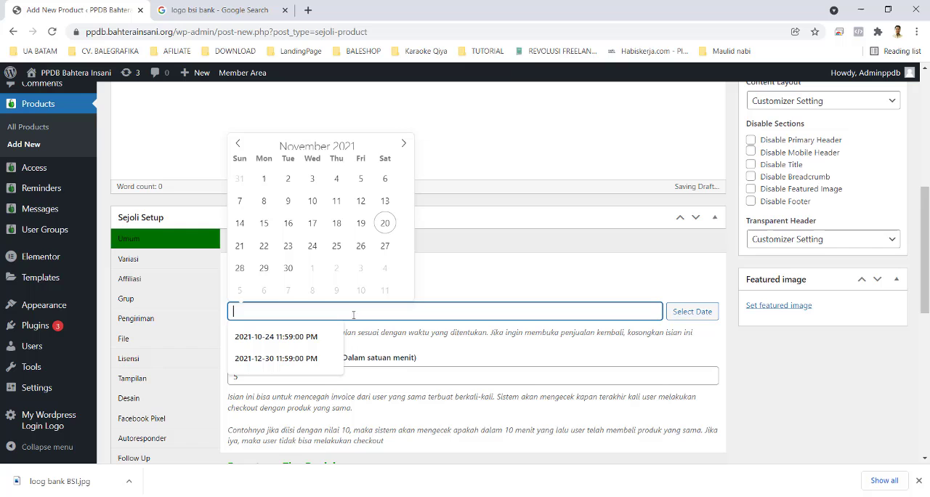
pyautogui.click(404, 144)
pyautogui.click(337, 265)
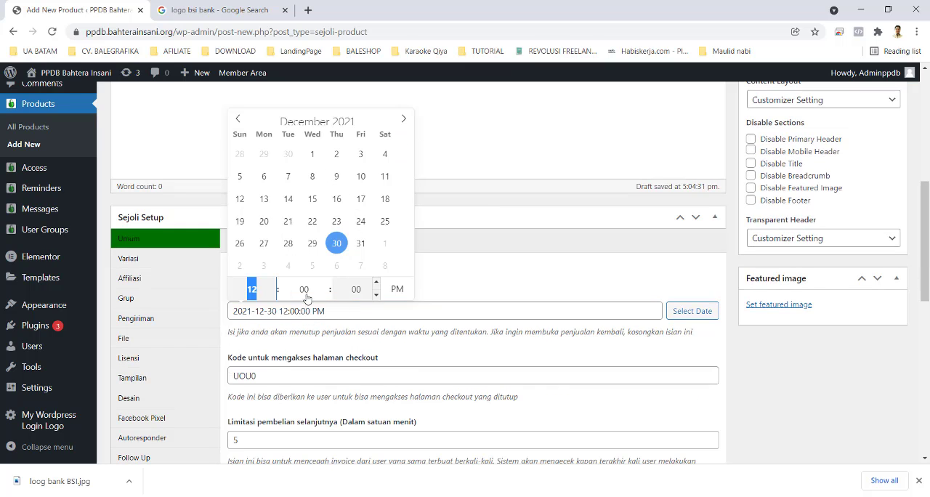
pyautogui.write('23')
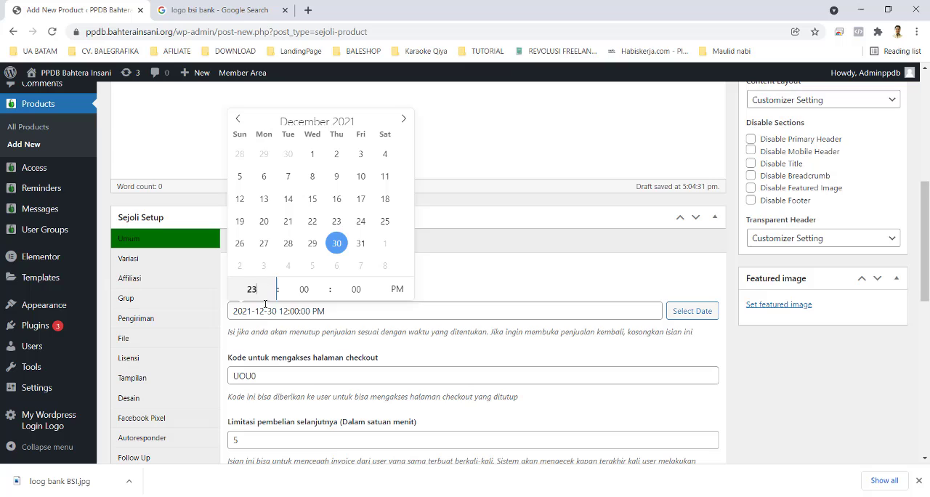
pyautogui.click(310, 291)
pyautogui.write('59')
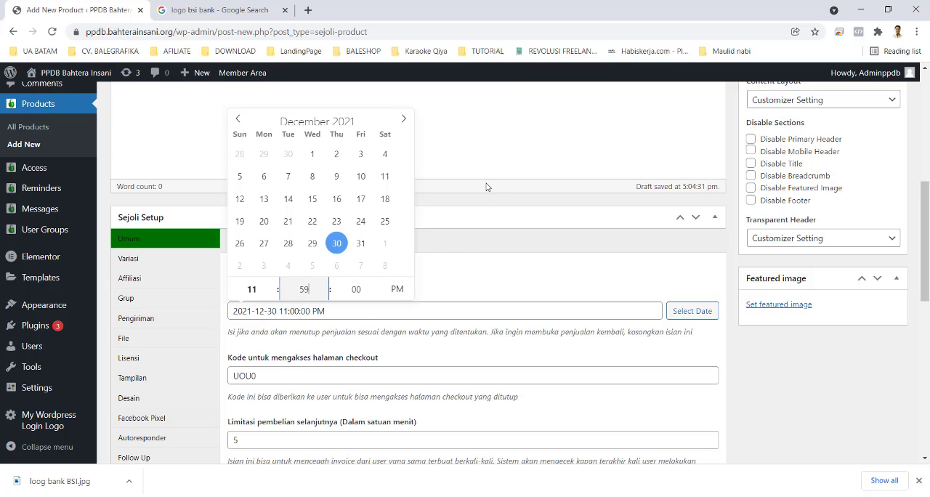
pyautogui.click(509, 274)
# Step: Replace the SMPIT - Akhwat product's generated checkout page access code with the school's own access code
pyautogui.scroll(-2, 266, 269)
pyautogui.moveTo(266, 258); pyautogui.dragTo(161, 266)
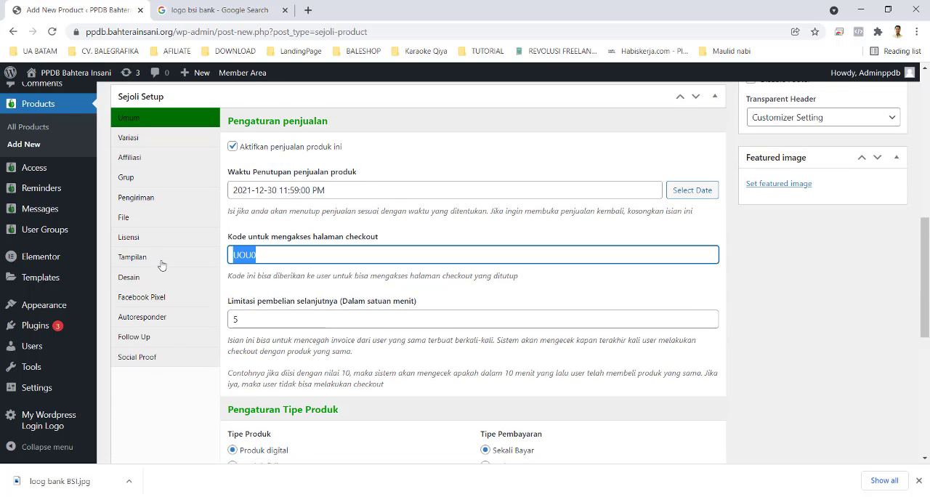
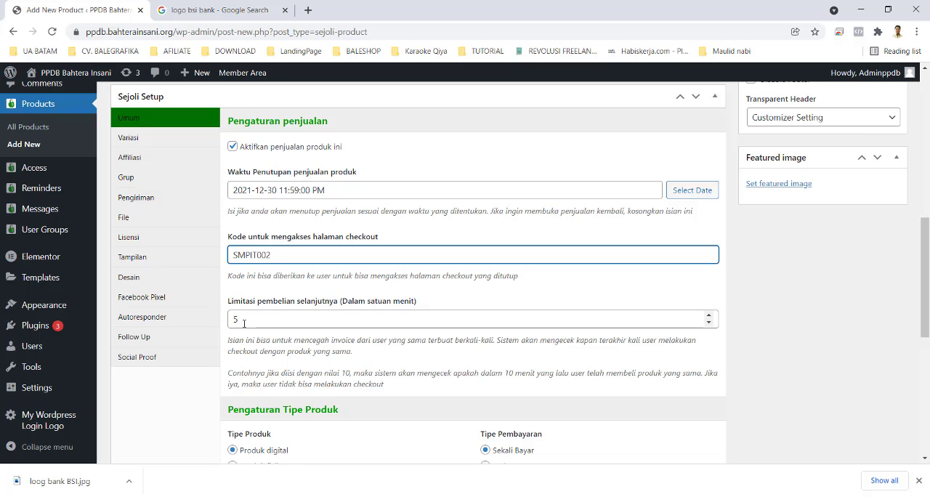
# Step: Set the SMPIT - Akhwat product's next-purchase limit to 10080 minutes and its unit price (Harga Satuan) to 3200000
pyautogui.press('Tab')
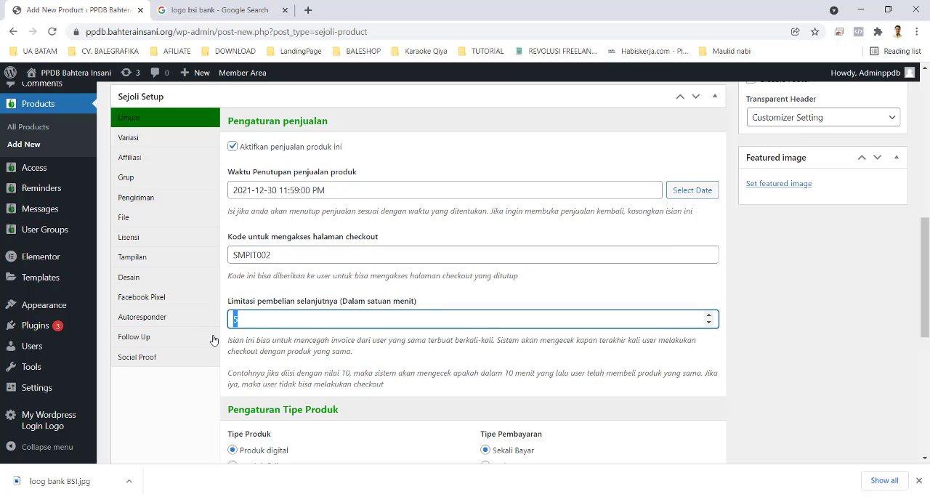
pyautogui.write('10080')
pyautogui.scroll(-3, 214, 340)
pyautogui.click(289, 325)
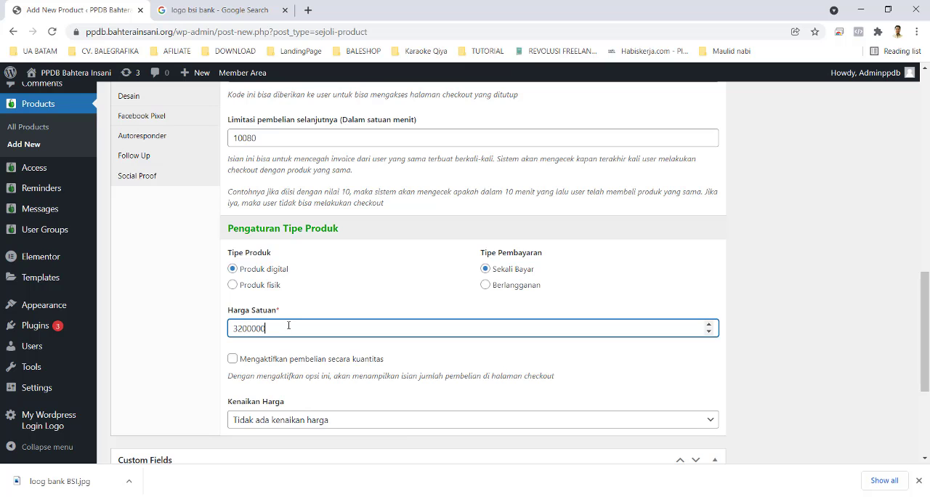
pyautogui.scroll(-2, 349, 409)
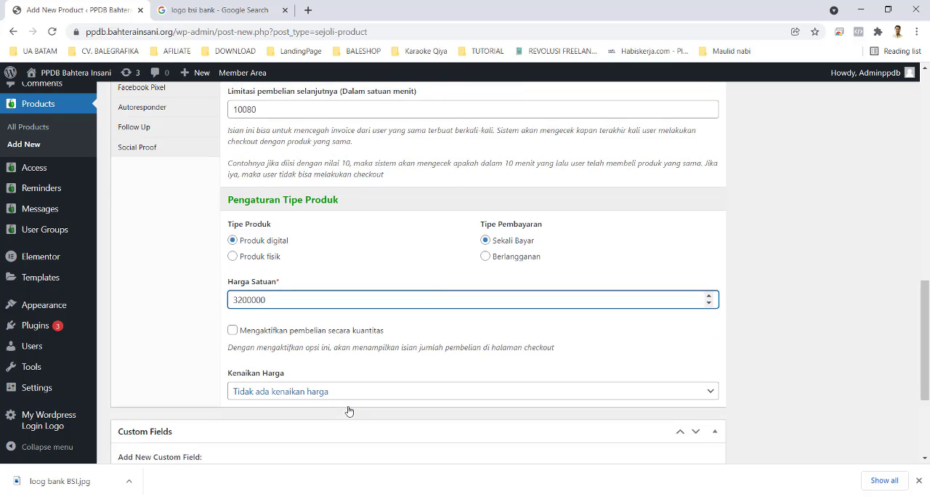
pyautogui.scroll(5, 320, 297)
pyautogui.scroll(1, 679, 264)
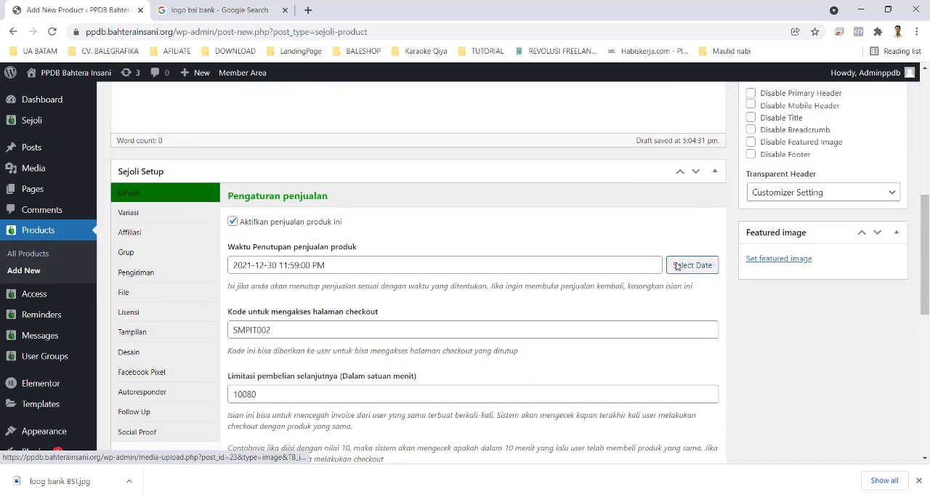
# Step: Add a Follow Up entry in the SMPIT - Akhwat product's Sejoli setup
pyautogui.scroll(-3, 218, 317)
pyautogui.click(143, 280)
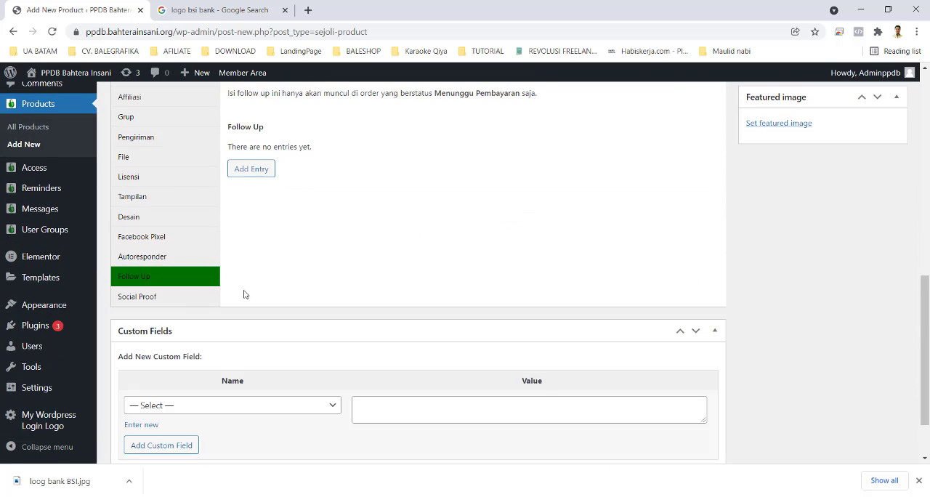
pyautogui.scroll(3, 289, 247)
pyautogui.click(269, 346)
pyautogui.scroll(-3, 336, 349)
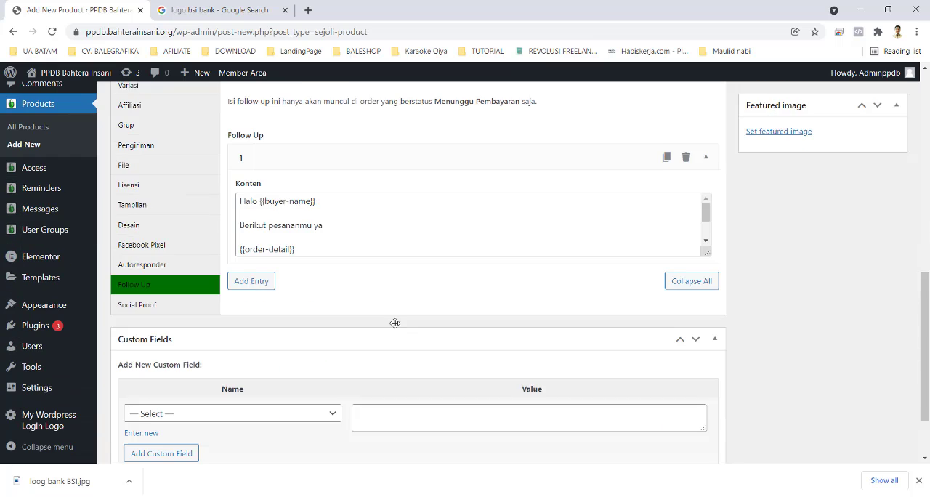
# Step: Replace the follow-up content with the copied "Assalamu'alaikum Wr. Wb {{buyer-name}}" pending-payment message from SIT Bahtera Insani and publish the SMPIT - Akhwat product
pyautogui.click(331, 245)
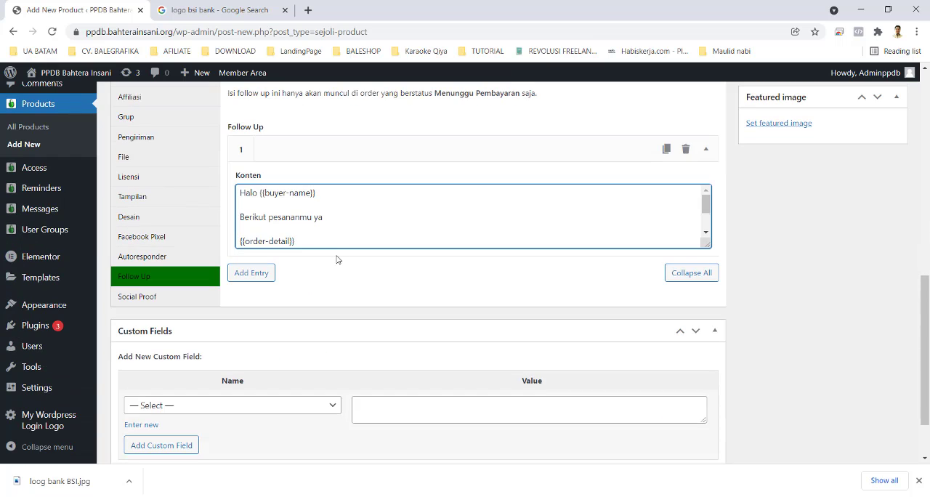
pyautogui.hotkey('ctrl', 'a')
pyautogui.hotkey('ctrl', 'v')
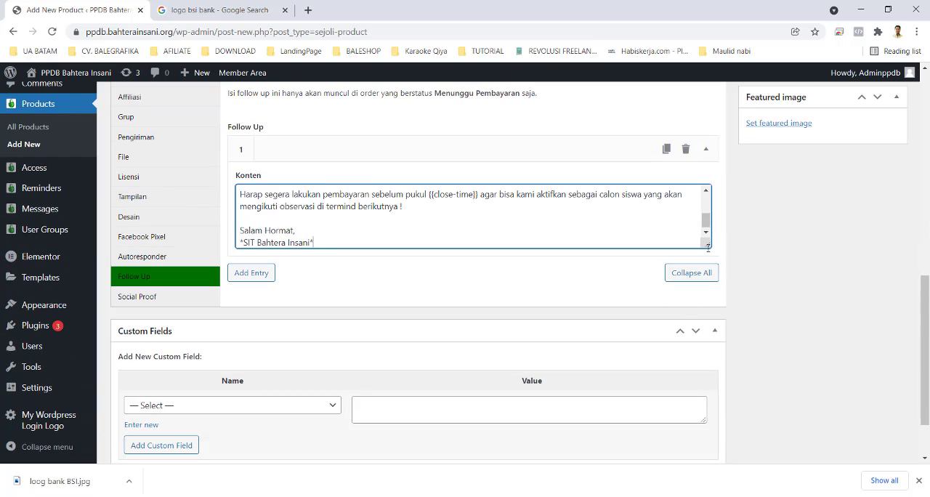
pyautogui.moveTo(707, 247); pyautogui.dragTo(753, 405)
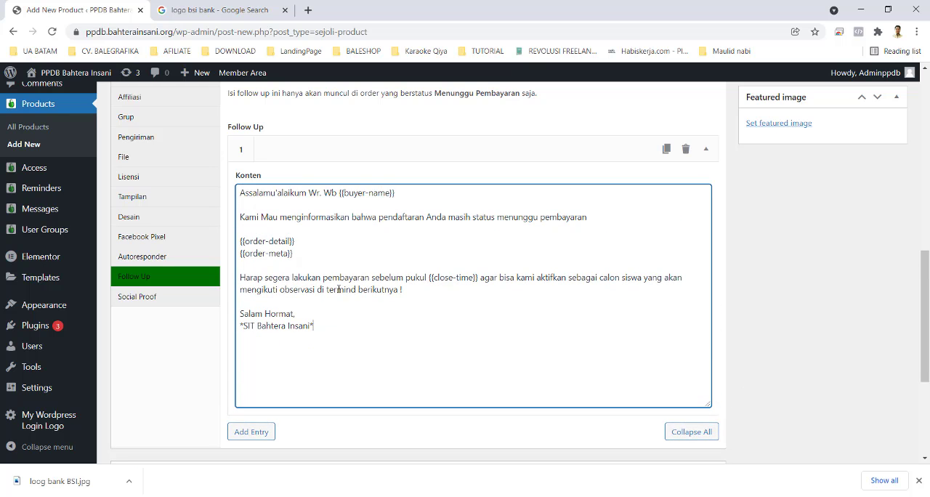
pyautogui.scroll(5, 549, 235)
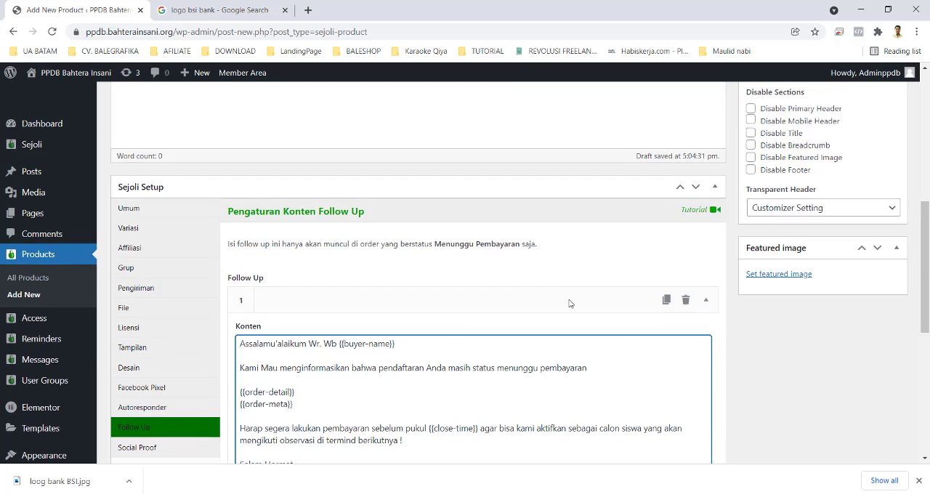
pyautogui.click(873, 158)
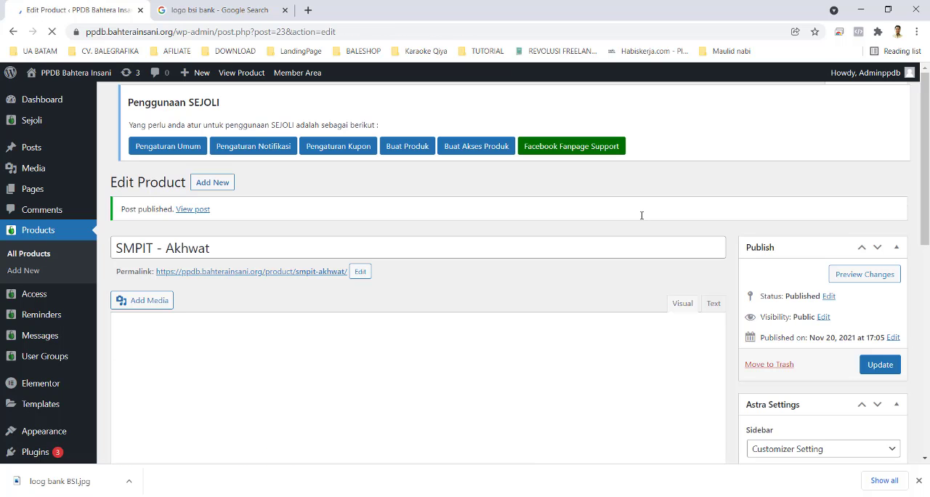
# Step: Review the published SMPIT - Akhwat product's sales settings, including closing time, checkout code, purchase limit, product type and unit price
pyautogui.scroll(-3, 392, 320)
pyautogui.scroll(-2, 392, 319)
pyautogui.scroll(2, 399, 317)
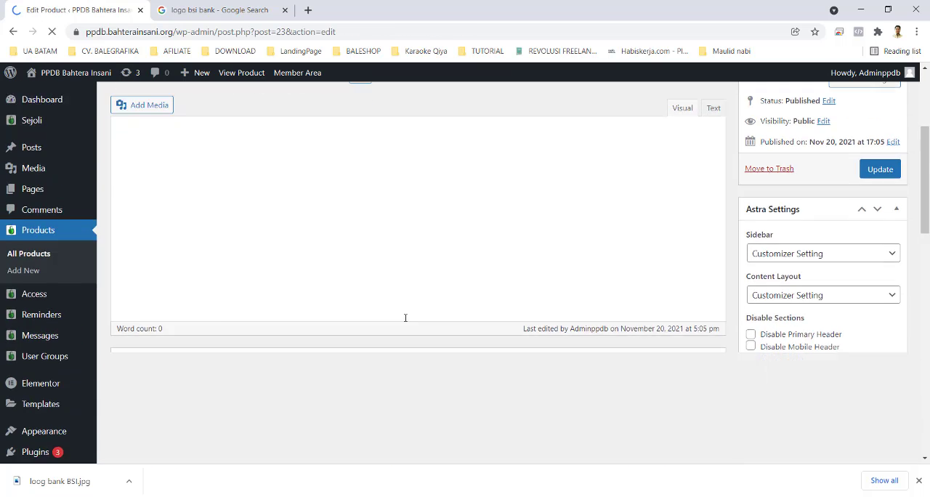
pyautogui.scroll(-6, 404, 315)
pyautogui.scroll(-6, 751, 400)
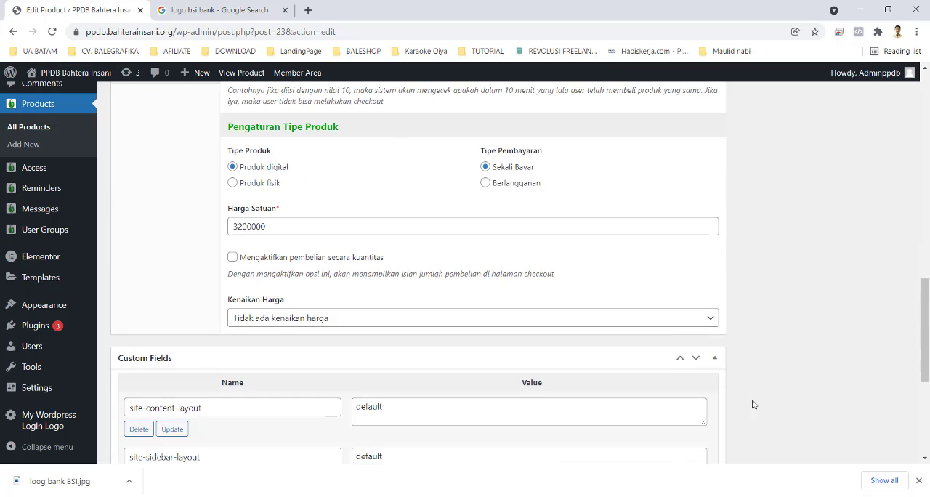
pyautogui.scroll(10, 822, 393)
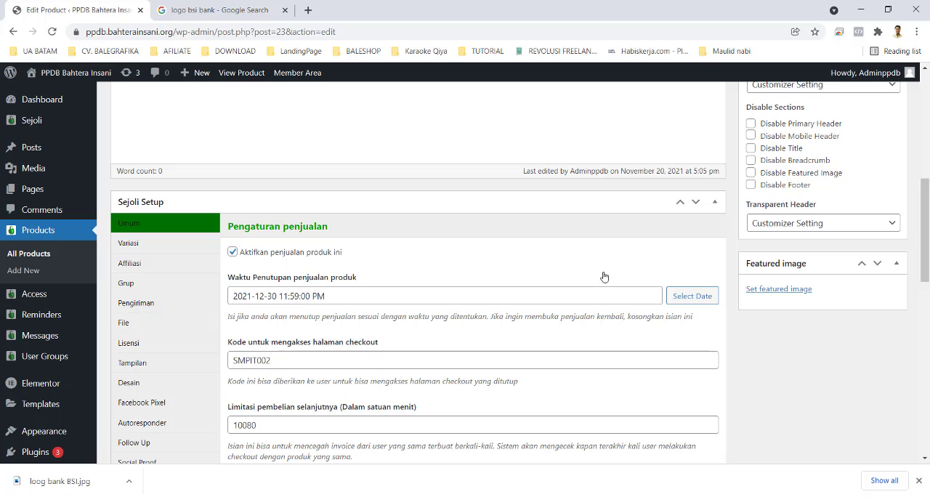
pyautogui.scroll(-1, 531, 366)
pyautogui.scroll(-4, 531, 366)
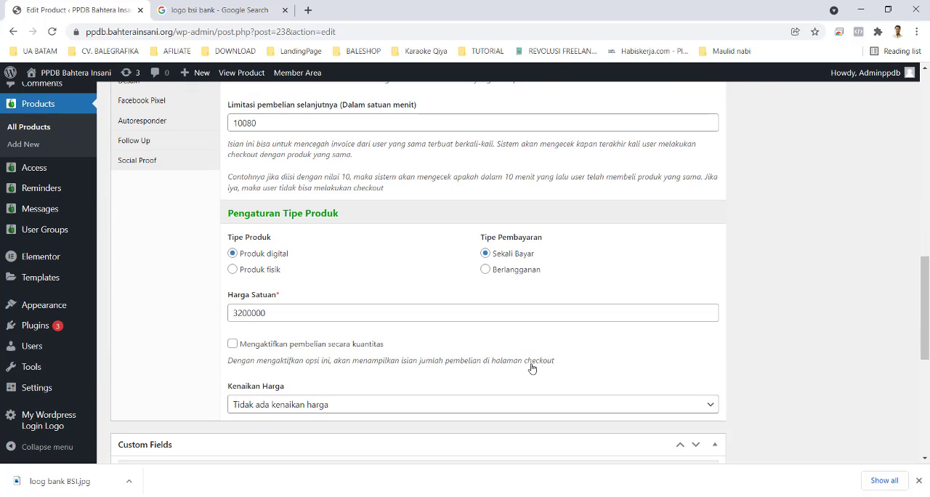
# Step: Dismiss the browser's downloads bar and update the published SMPIT - Akhwat product
pyautogui.click(918, 479)
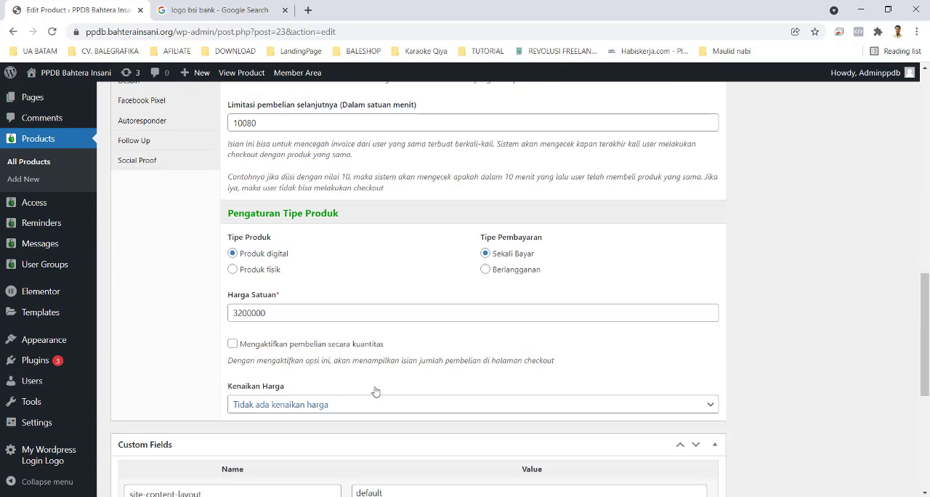
pyautogui.scroll(-2, 370, 377)
pyautogui.scroll(15, 358, 369)
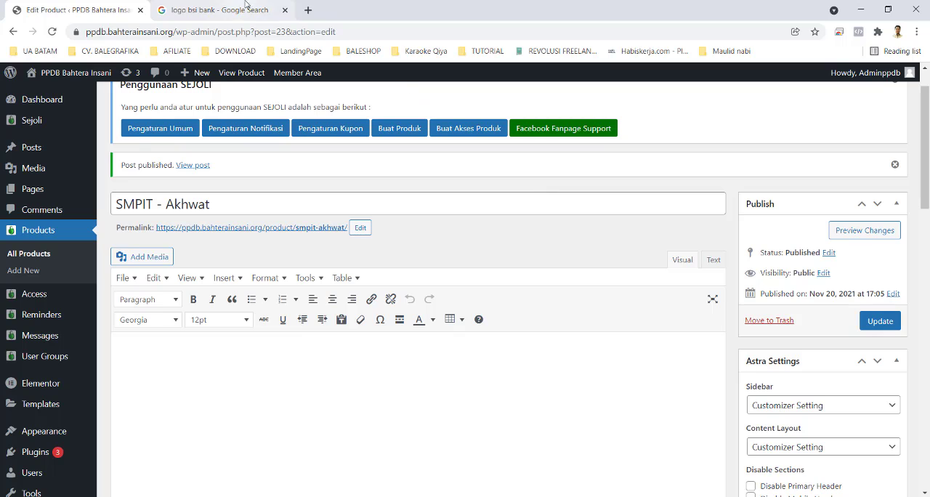
pyautogui.click(879, 321)
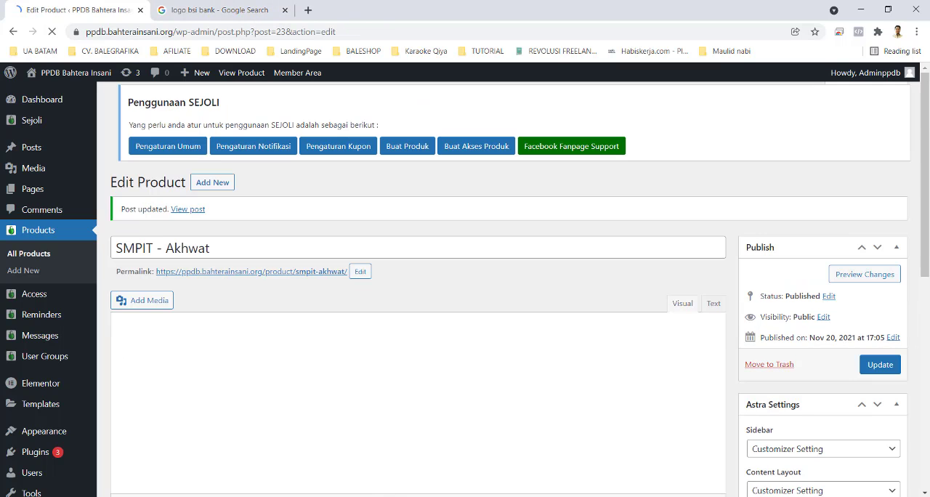